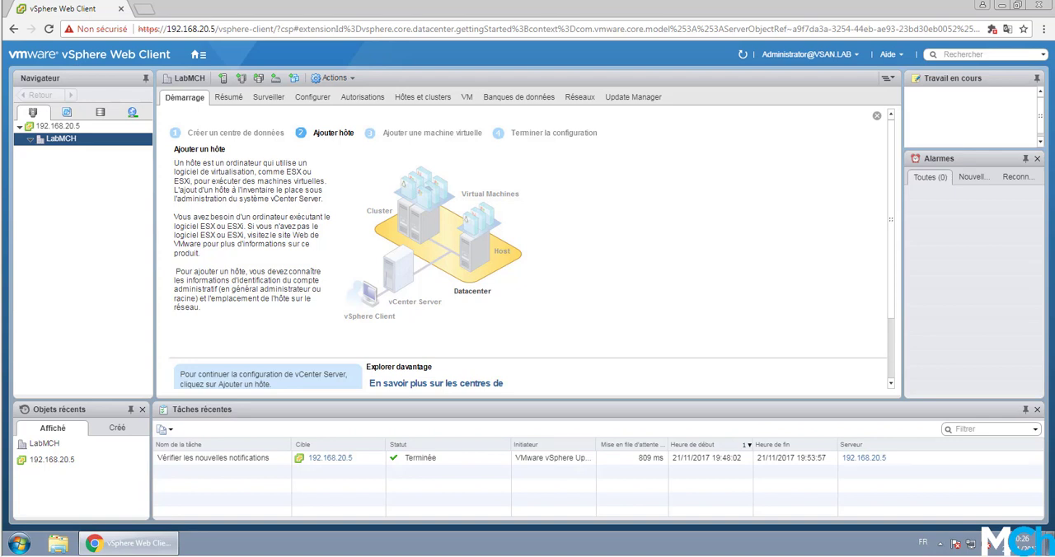
Step: Review the CONFIGURATION VM table for the hosts' IP addresses and specifications, and return to the vSphere Web Client
left_click_drag(0, 74, 502, 52)
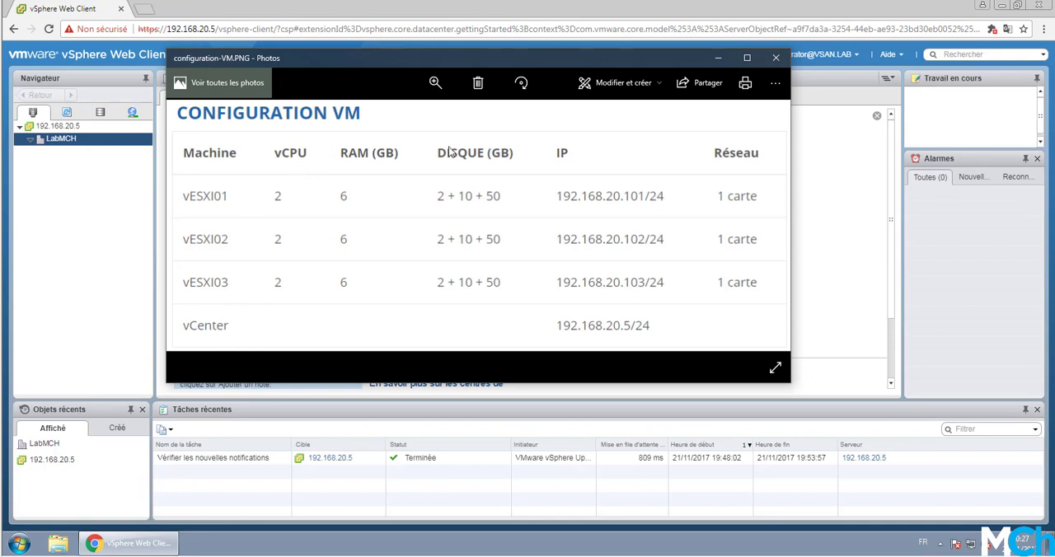
left_click_drag(425, 63, 448, 65)
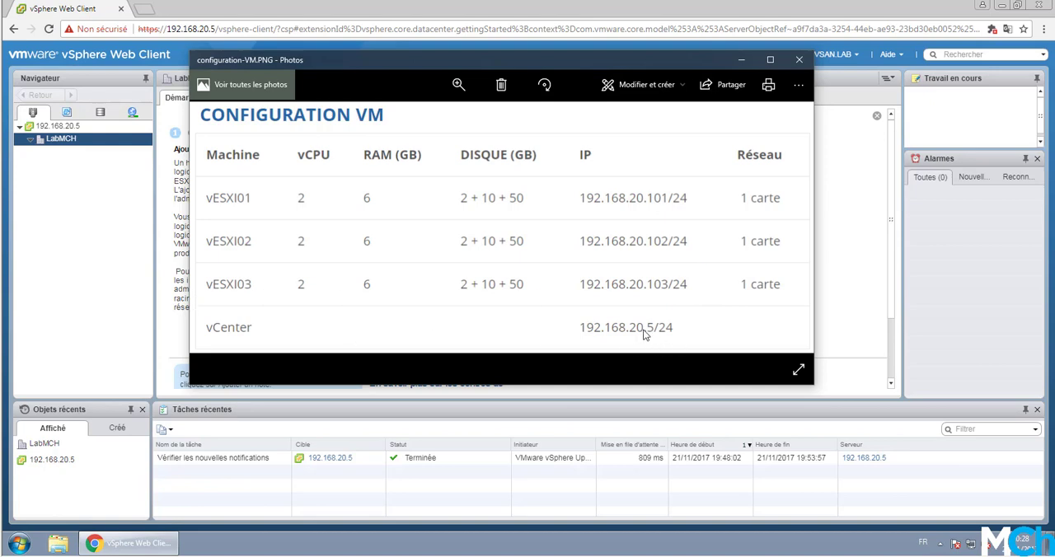
left_click(87, 241)
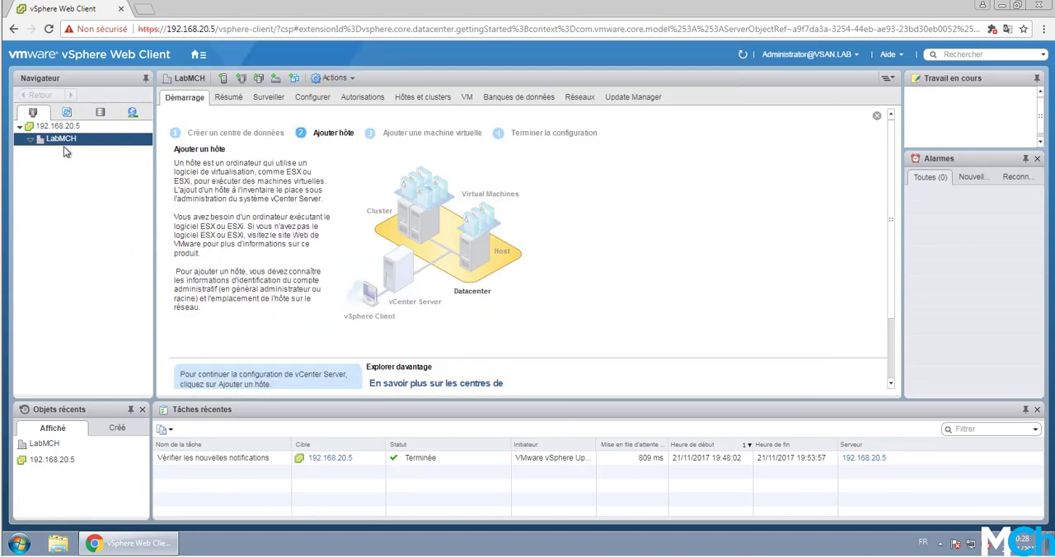
Step: Start adding a host to the LabMCH datacenter with the IP address 192.168.20.101
right_click(66, 142)
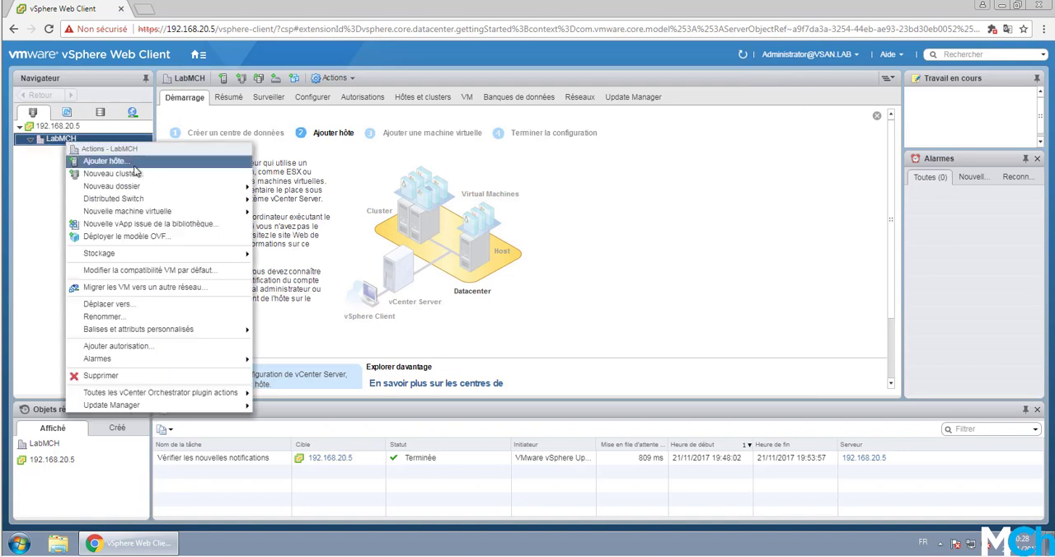
left_click(132, 166)
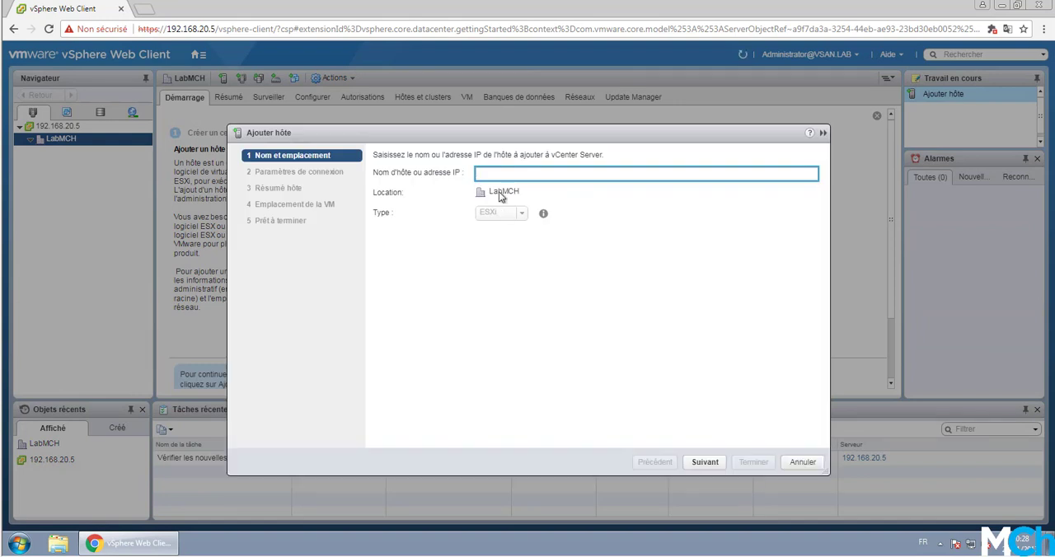
type("192.168.20.101")
key("ctrl+a")
key("ctrl+c")
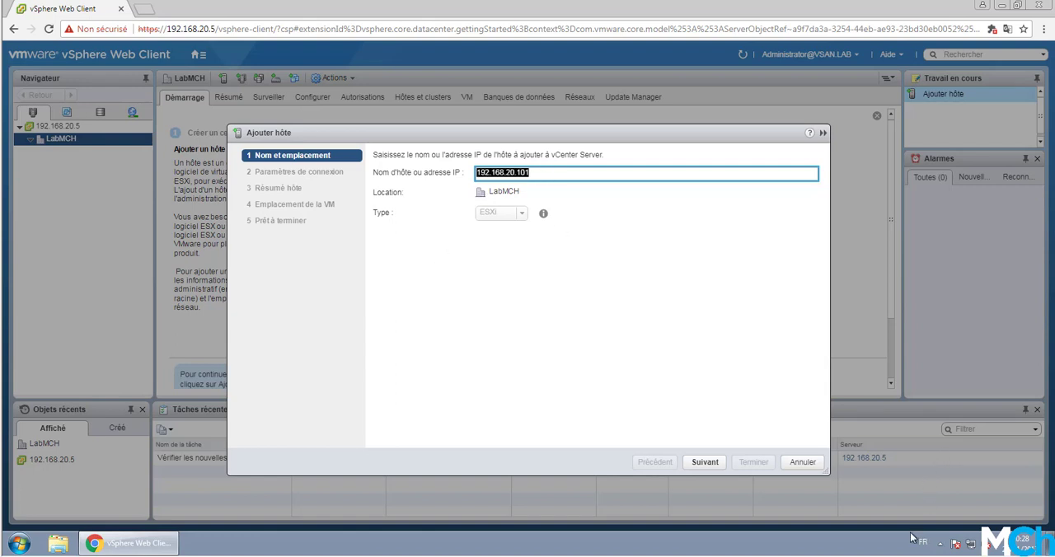
left_click(717, 462)
Step: Enter root and the account password as connection settings for host 192.168.20.101 and accept its summary
type("r")
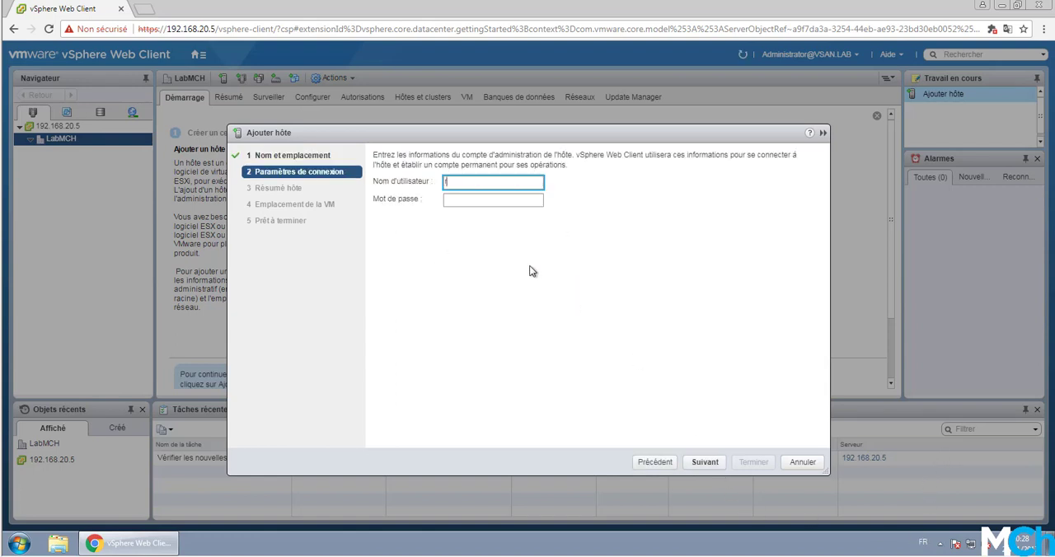
type("oot")
key("Tab")
type("*****")
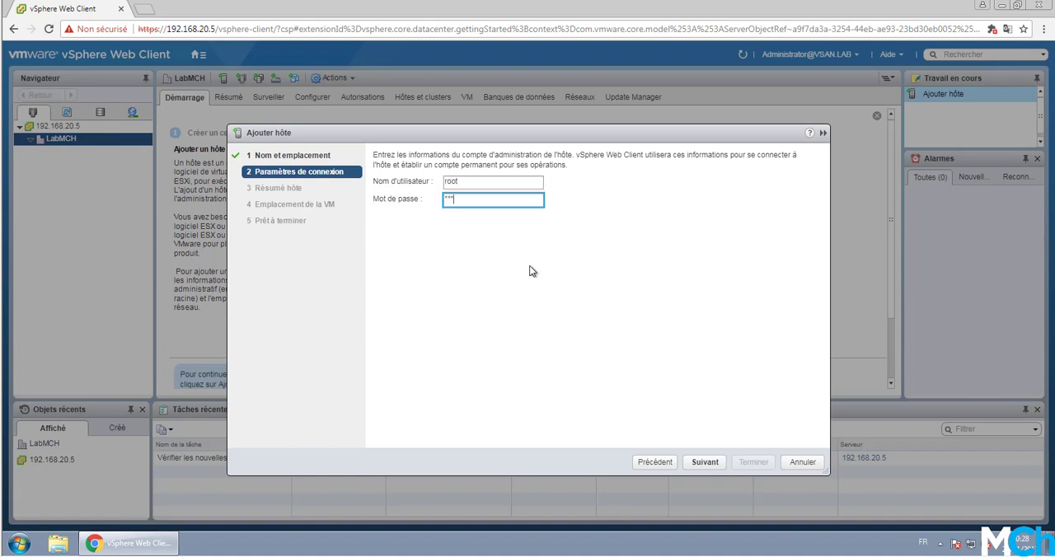
key("Return")
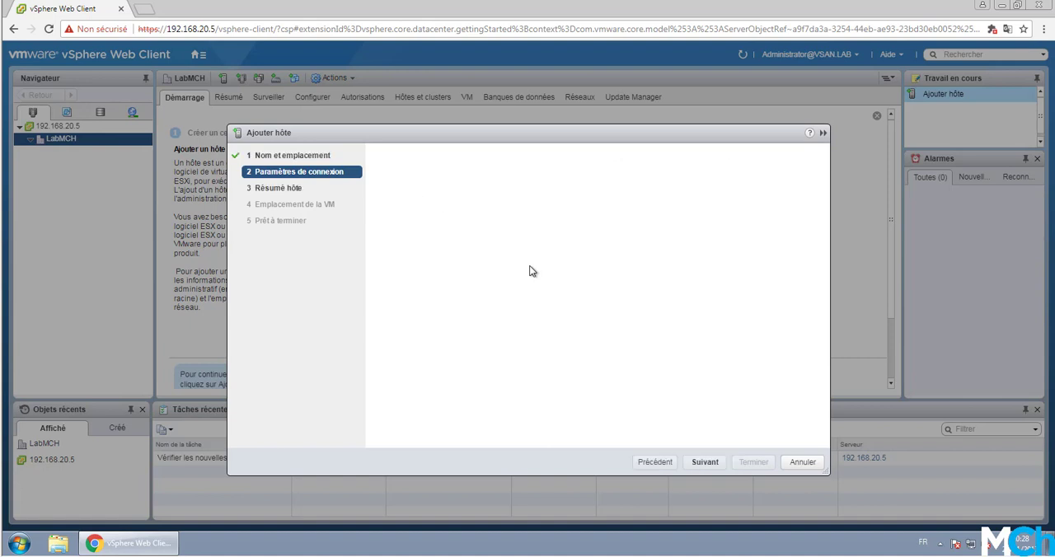
left_click(705, 463)
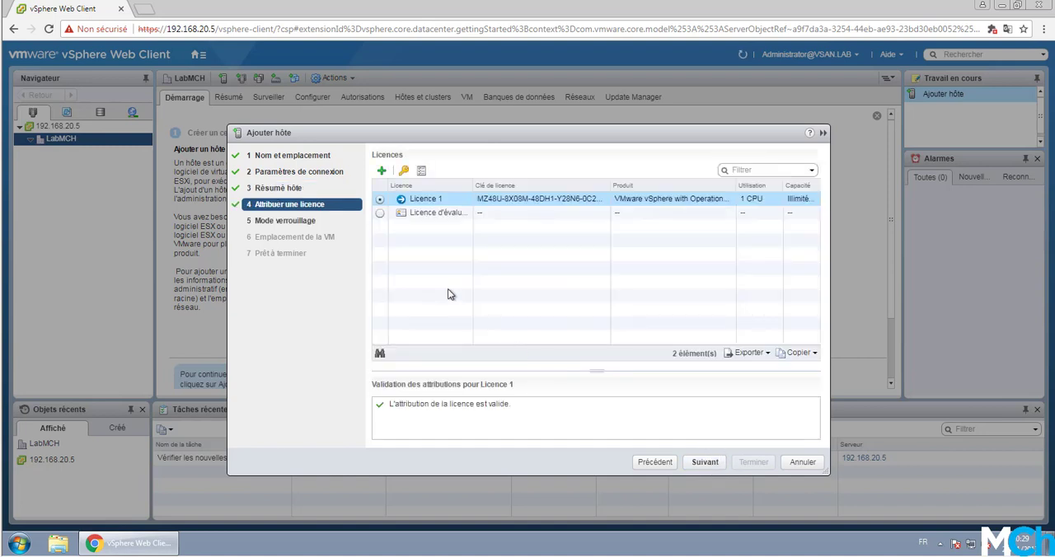
Step: Finish adding host 192.168.20.101 with Licence 1, lockdown mode Désactivé and LabMCH as the VM location
left_click(704, 462)
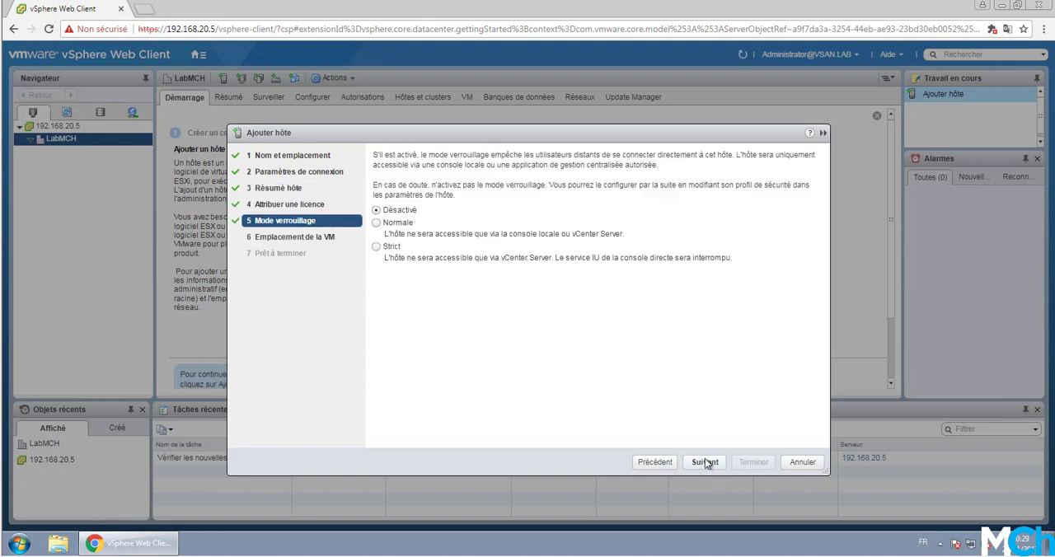
left_click(707, 462)
left_click(706, 463)
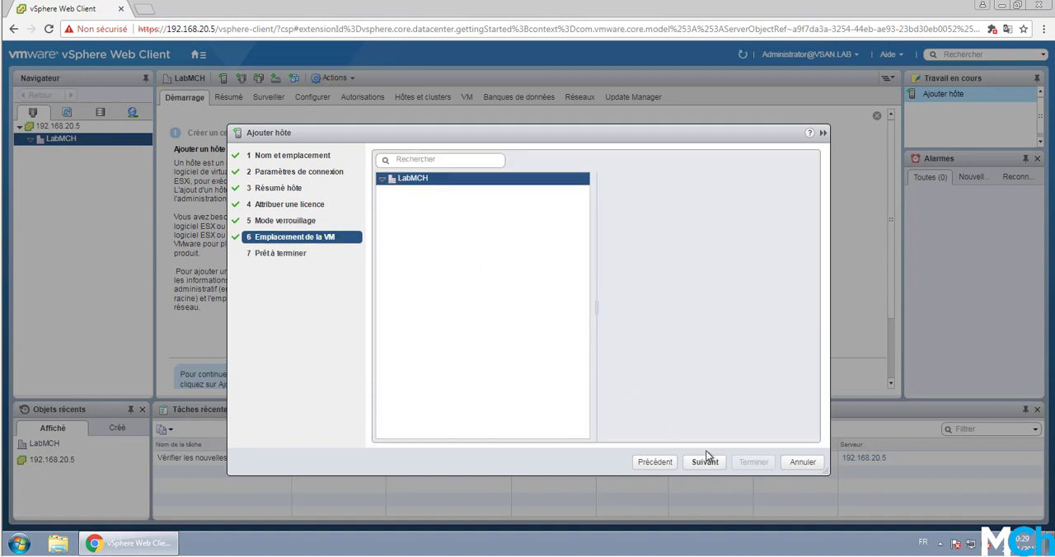
left_click(708, 460)
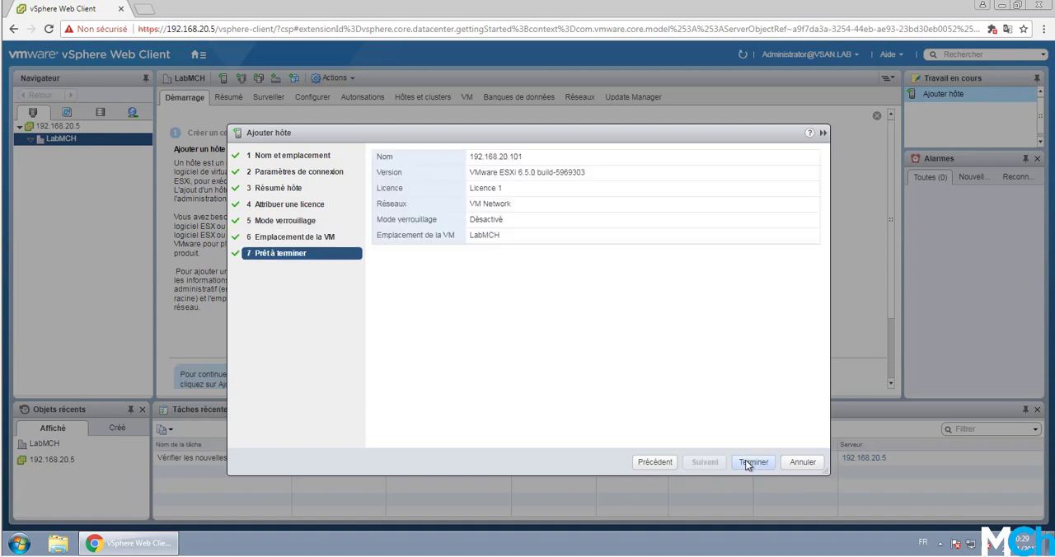
left_click(753, 462)
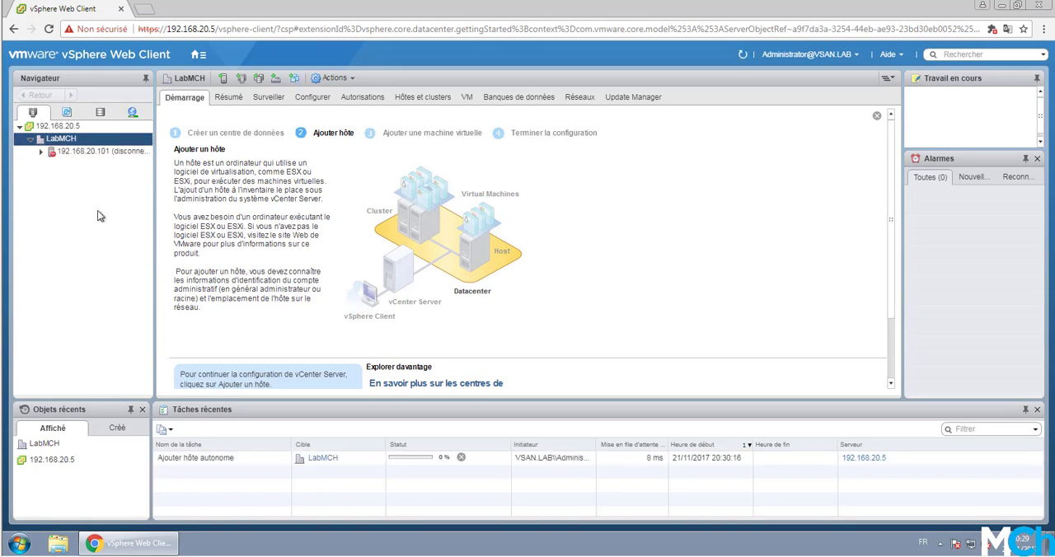
Step: Start adding a second host to the LabMCH datacenter with the IP address 192.168.20.102
right_click(62, 145)
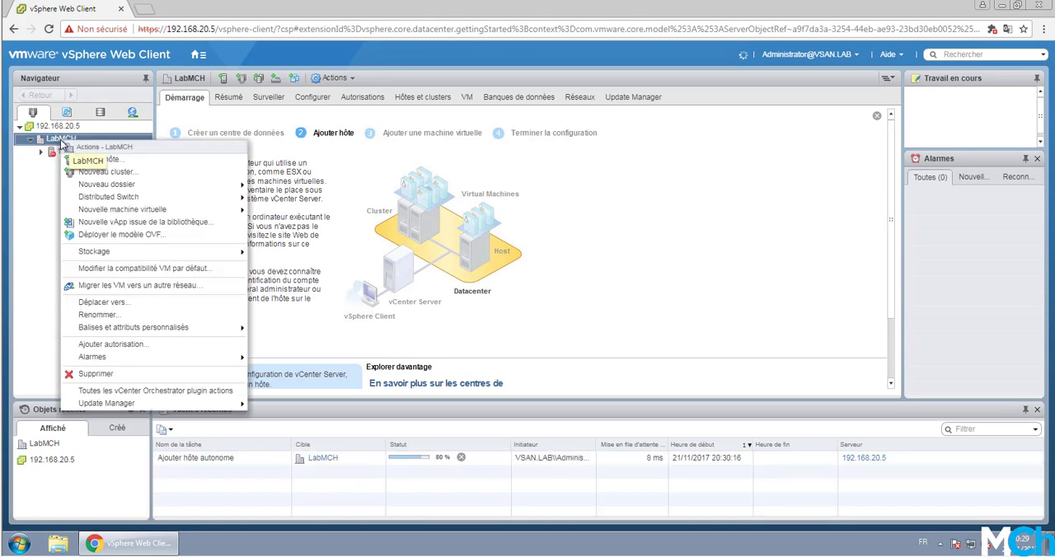
left_click(132, 159)
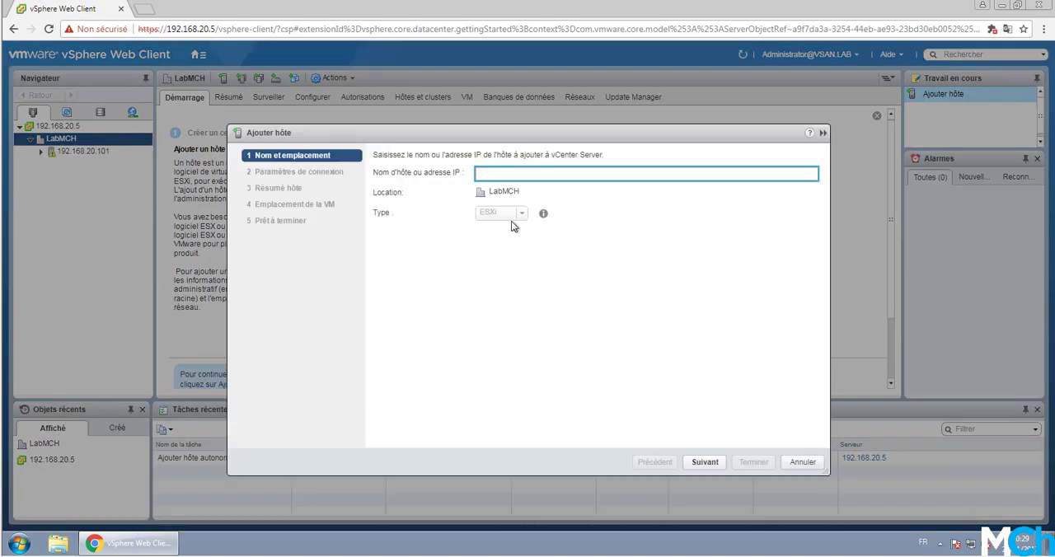
key("ctrl+v")
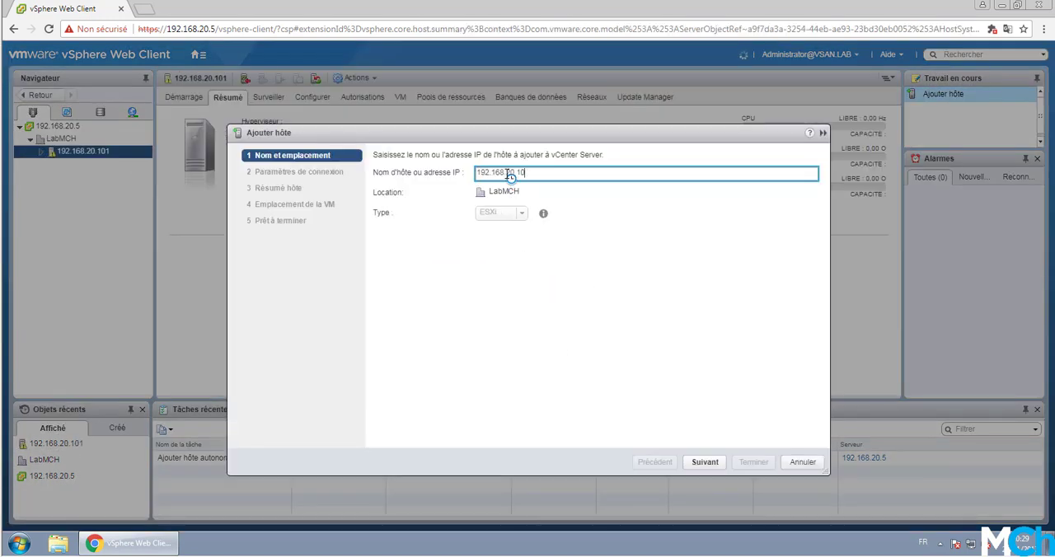
key("BackSpace")
type("2")
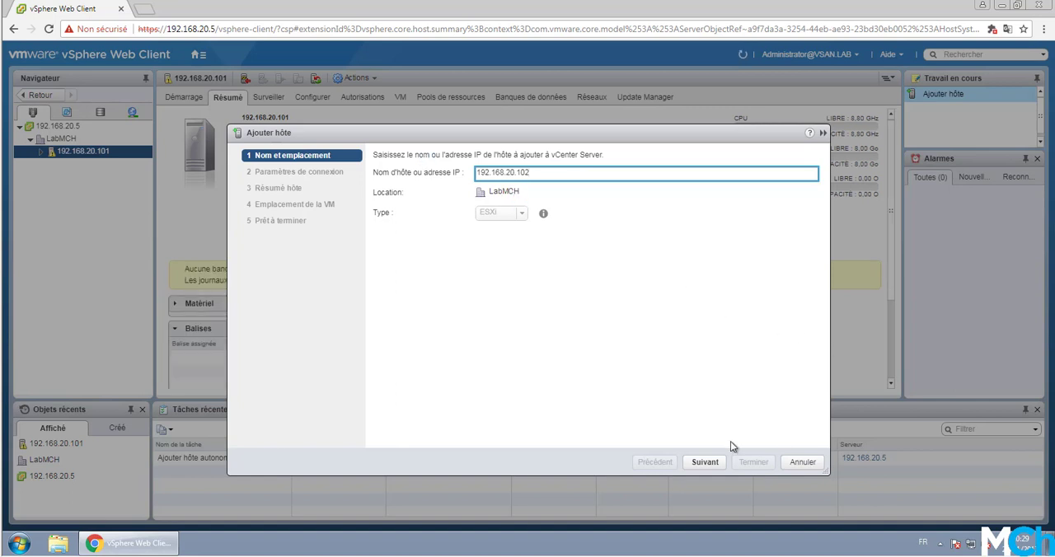
left_click(705, 463)
Step: Enter root and the account password as connection settings for host 192.168.20.102 and accept its summary
type("root")
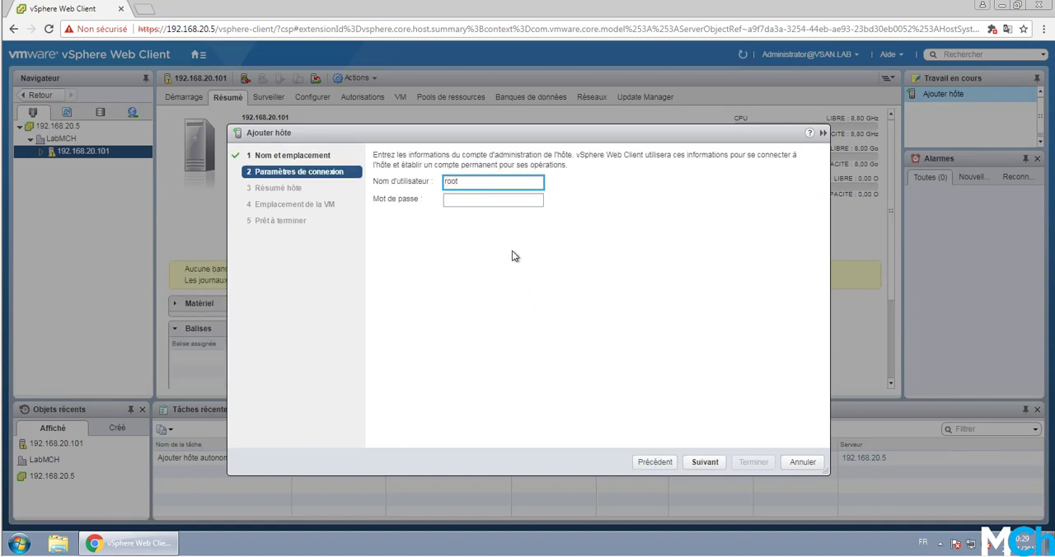
key("Tab")
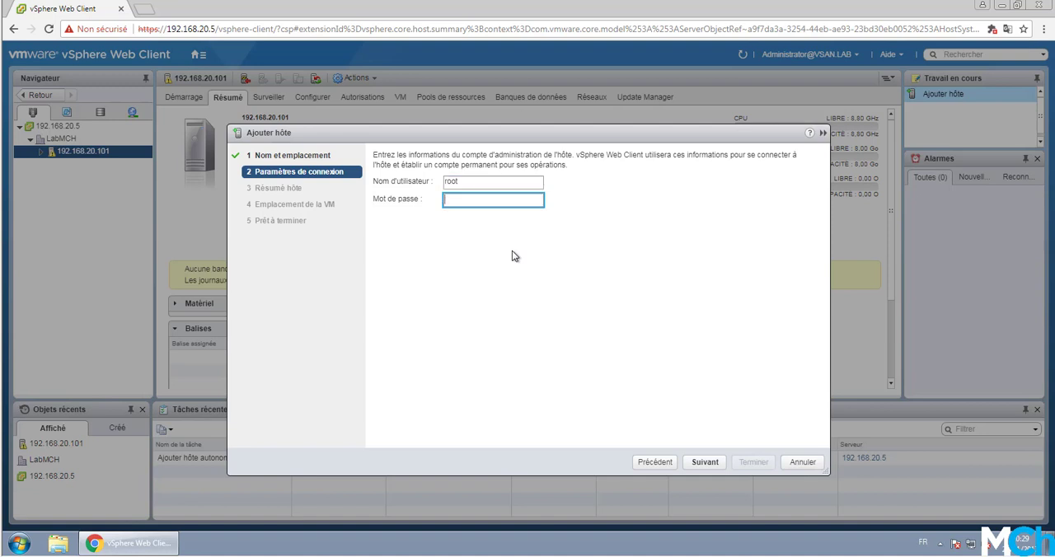
type("******")
key("Return")
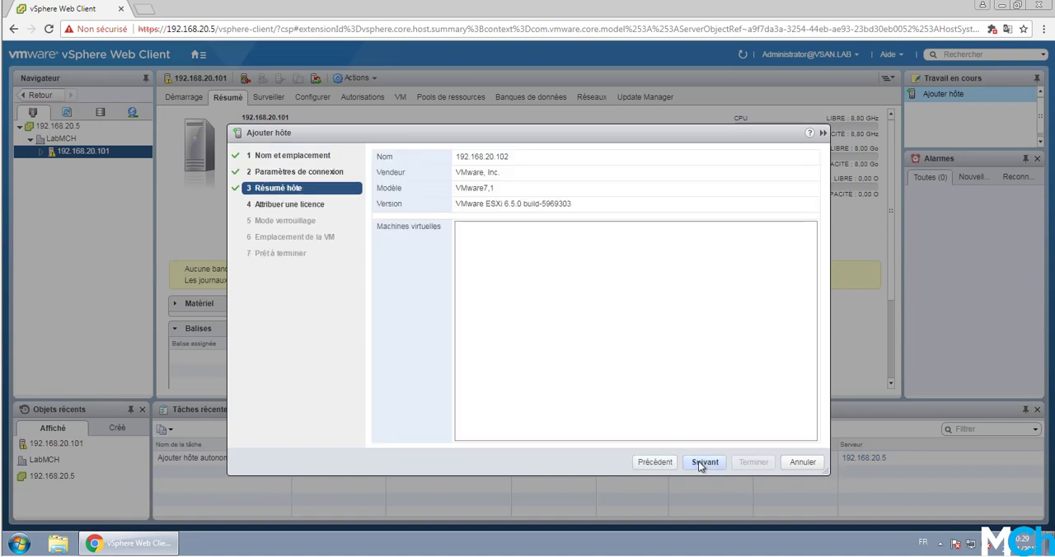
left_click(702, 464)
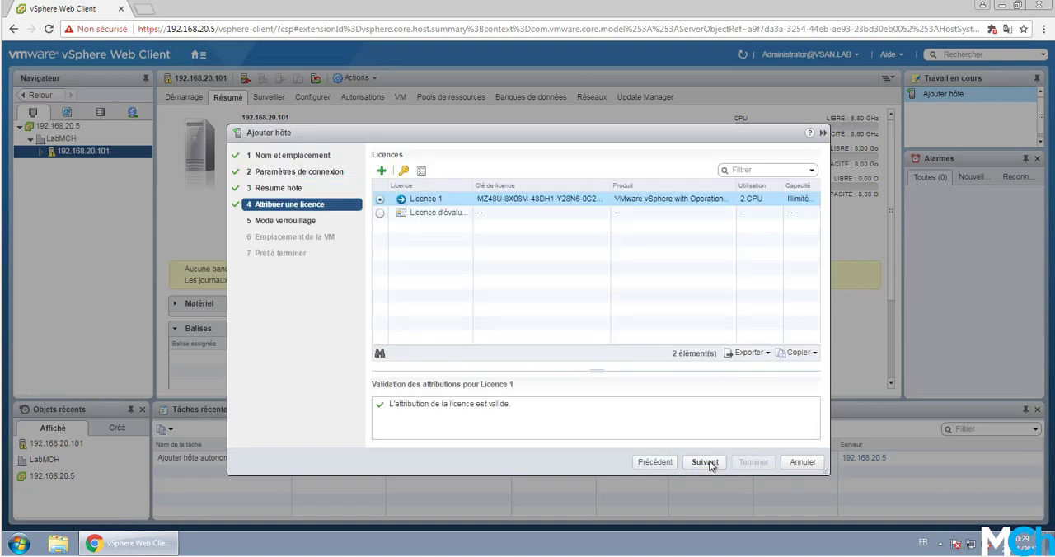
Step: Finish adding host 192.168.20.102 with Licence 1, lockdown mode Désactivé and LabMCH as the VM location
left_click(706, 462)
left_click(709, 464)
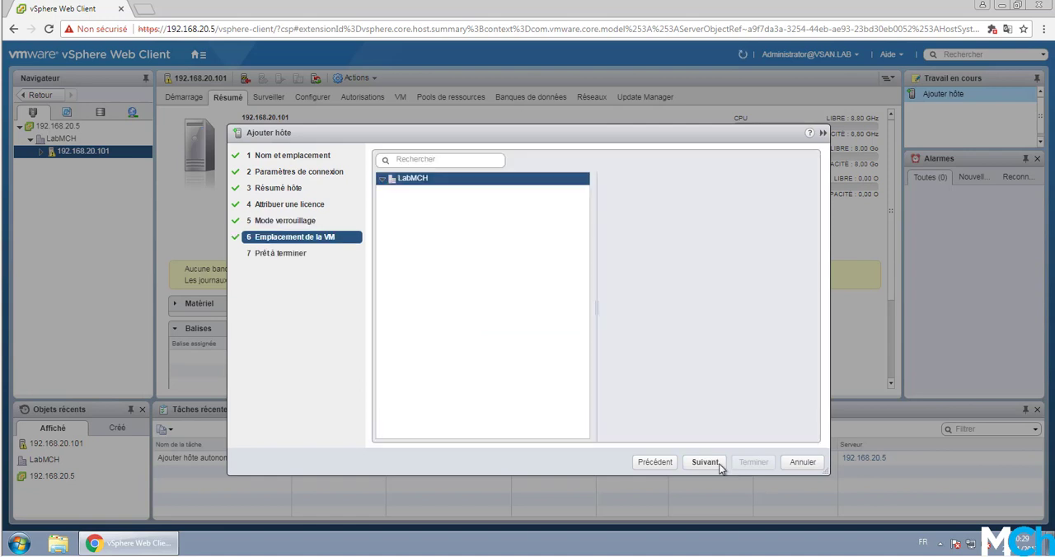
left_click(707, 465)
left_click(753, 462)
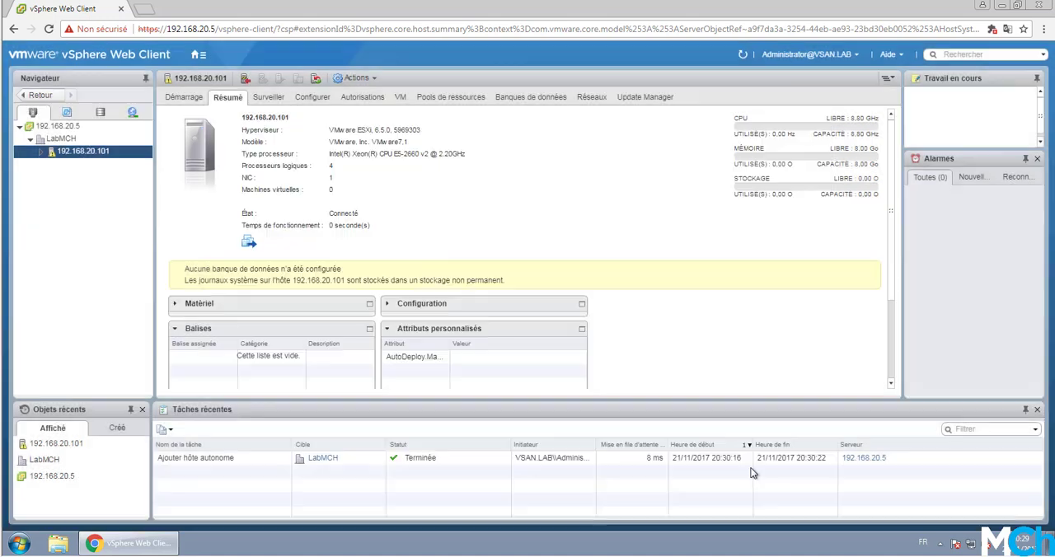
Step: Start adding a third host to the LabMCH datacenter with the IP address 192.168.20.103
left_click(71, 140)
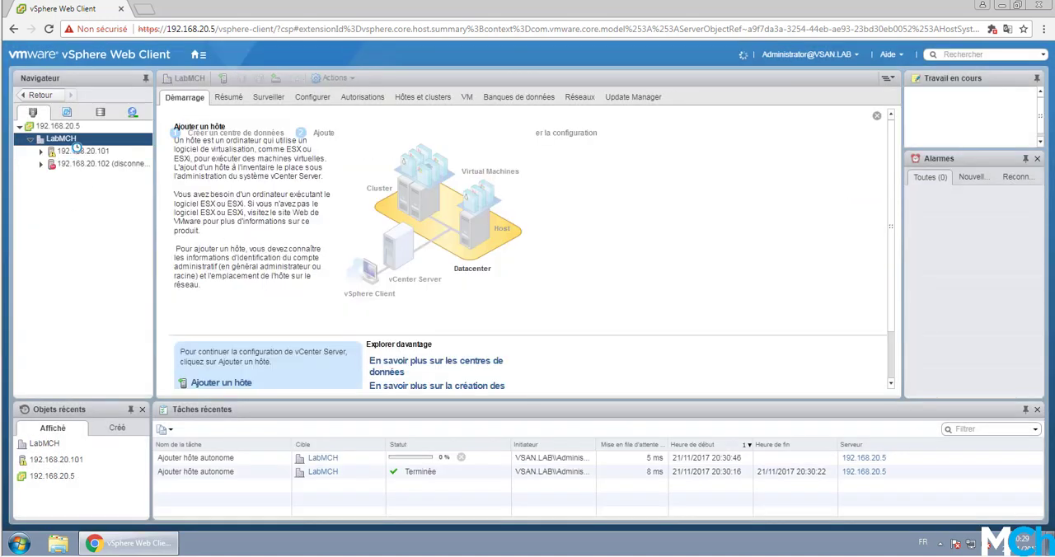
right_click(72, 142)
left_click(103, 163)
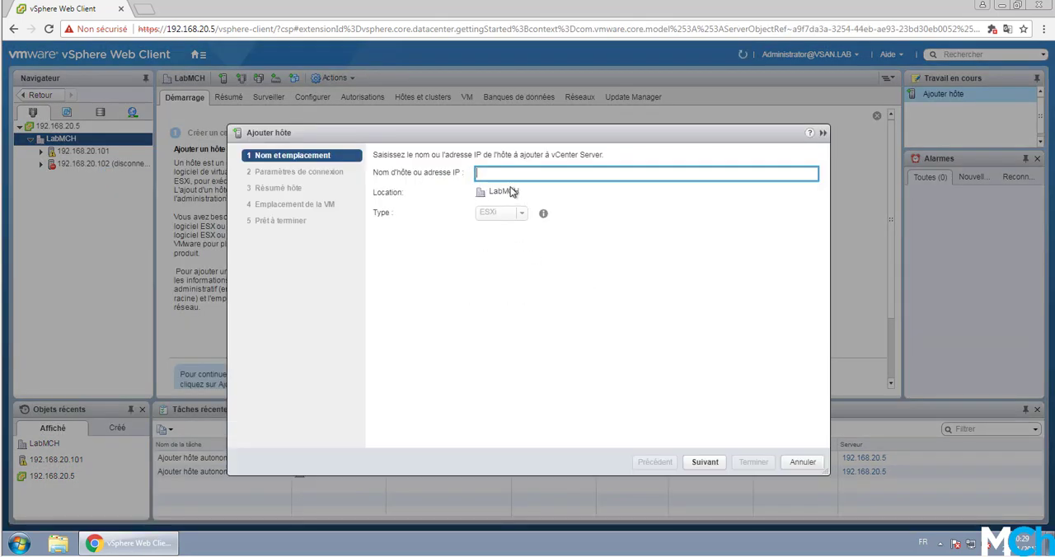
type("192.168.20.101")
type("3")
left_click(706, 463)
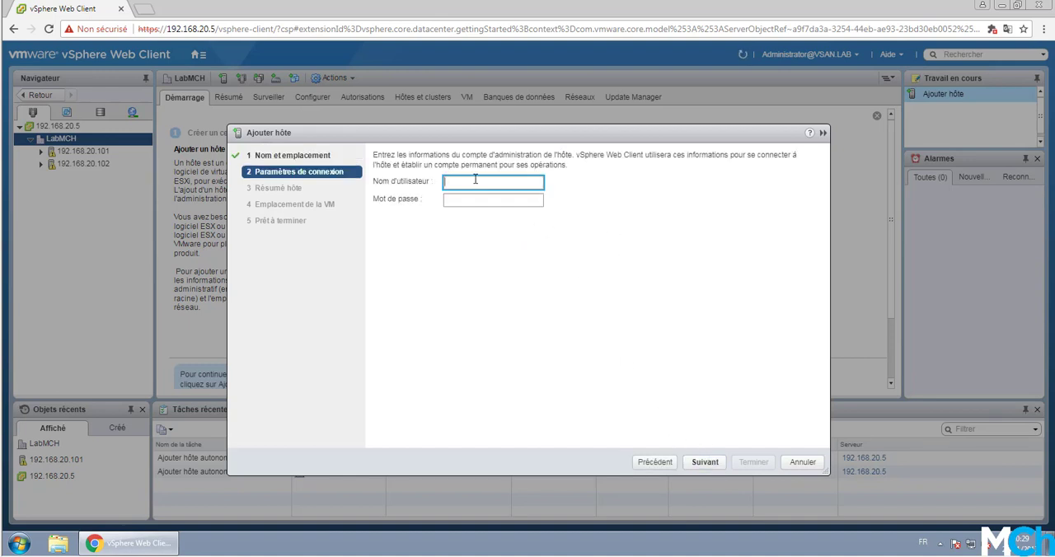
Step: Enter root and the account password as connection settings for host 192.168.20.103 and accept its summary
key("Tab")
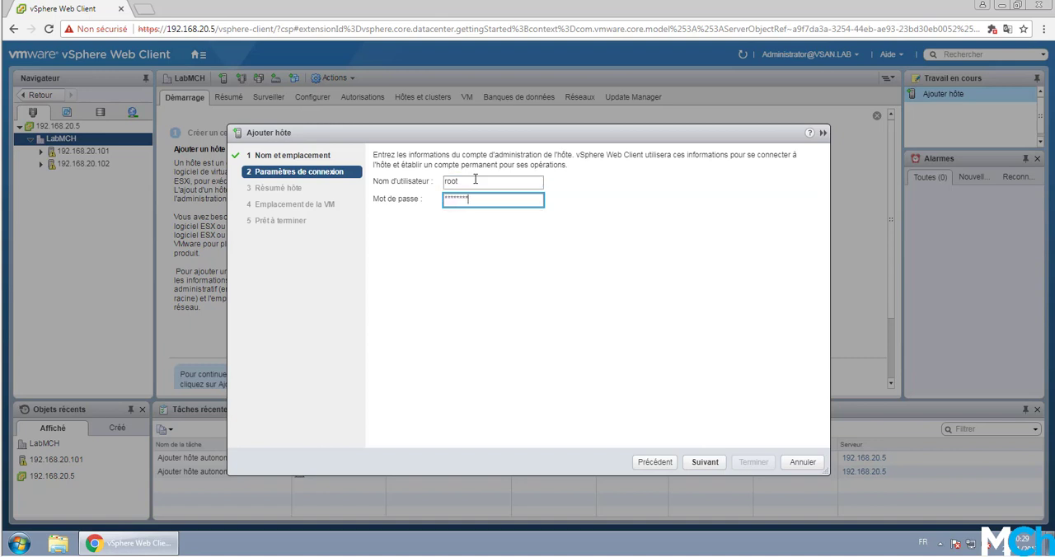
key("Return")
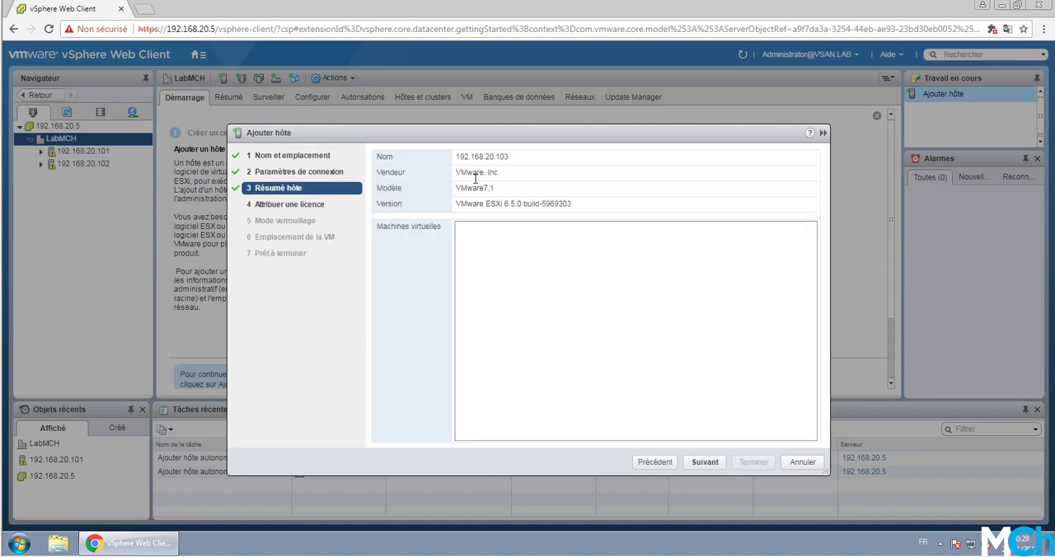
left_click(704, 462)
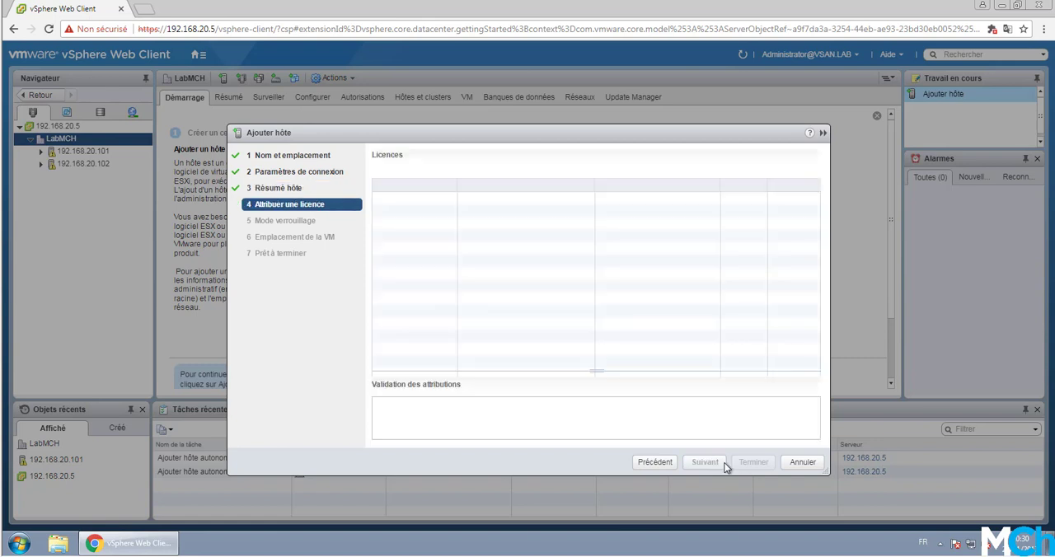
Step: Finish adding host 192.168.20.103 with the preselected licence, lockdown mode Désactivé and LabMCH as the VM location
left_click(700, 464)
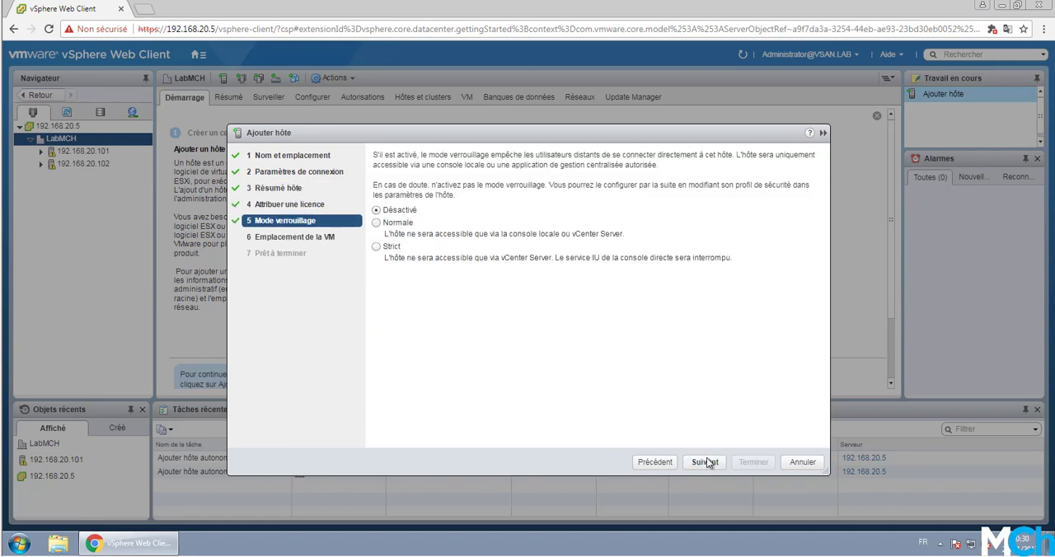
left_click(705, 462)
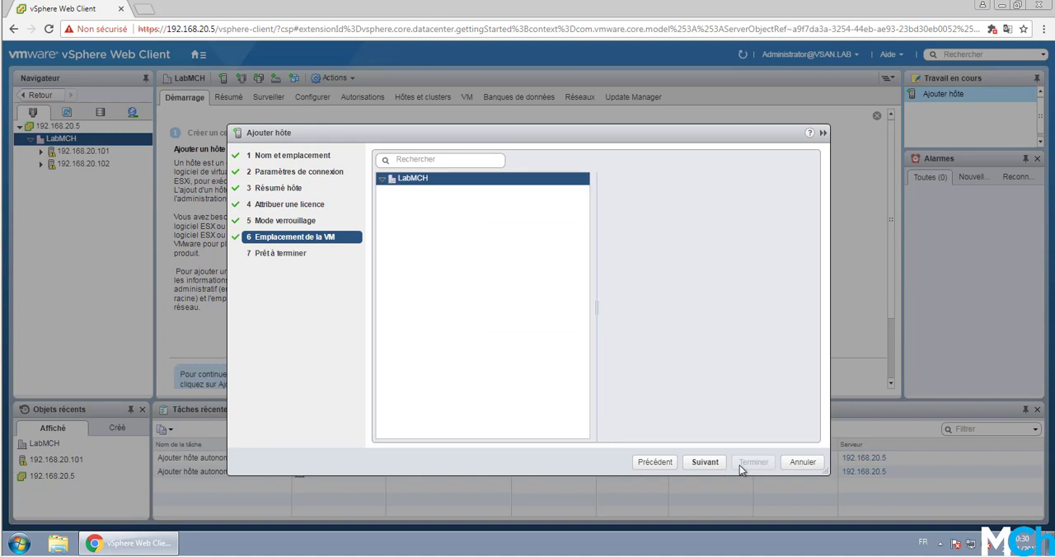
left_click(705, 463)
left_click(750, 462)
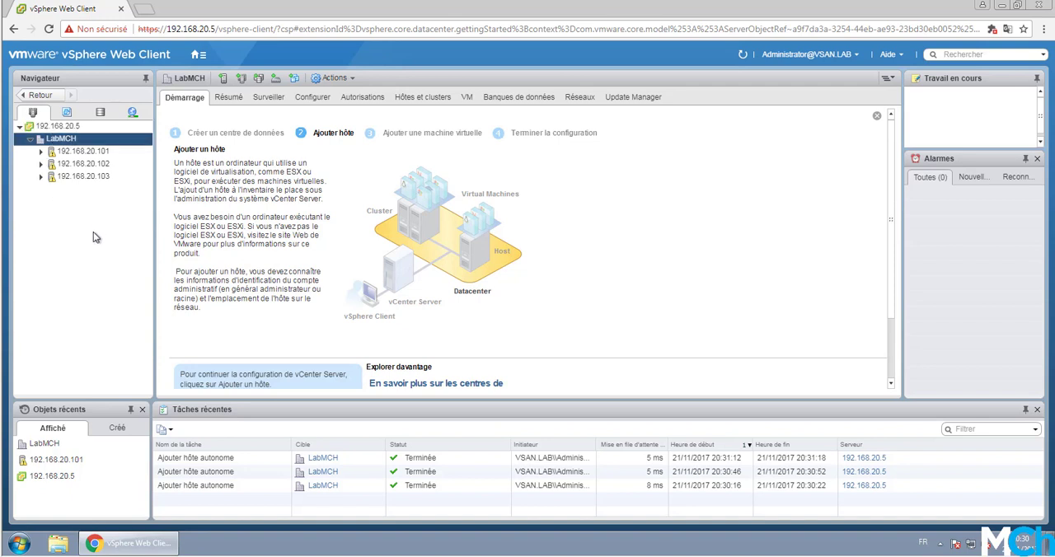
Step: Review the vmk0 adapter settings of host 192.168.20.101, checking its enabled services, MTU, IPv4 settings and impact analysis
left_click(87, 156)
left_click(326, 99)
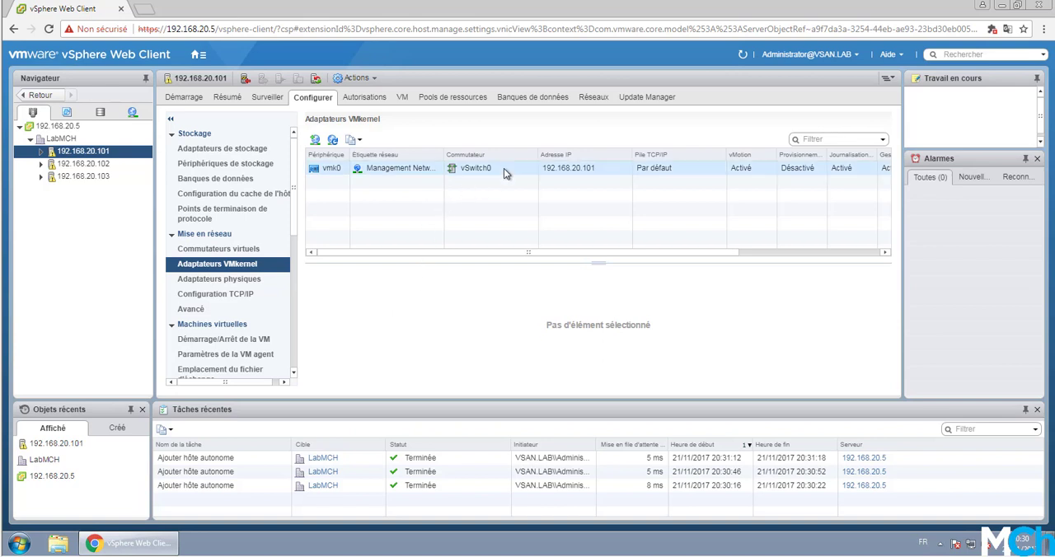
left_click(503, 168)
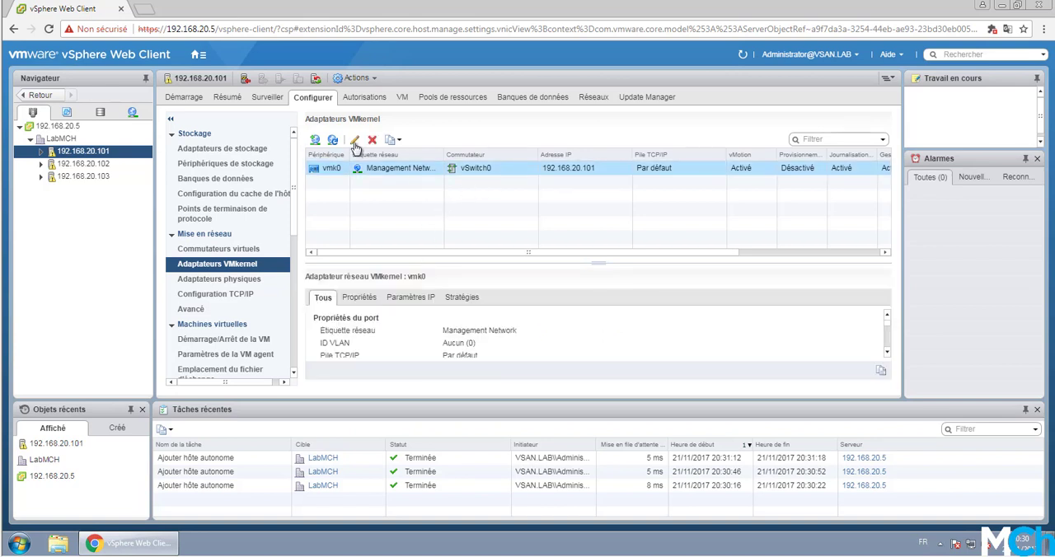
left_click(356, 142)
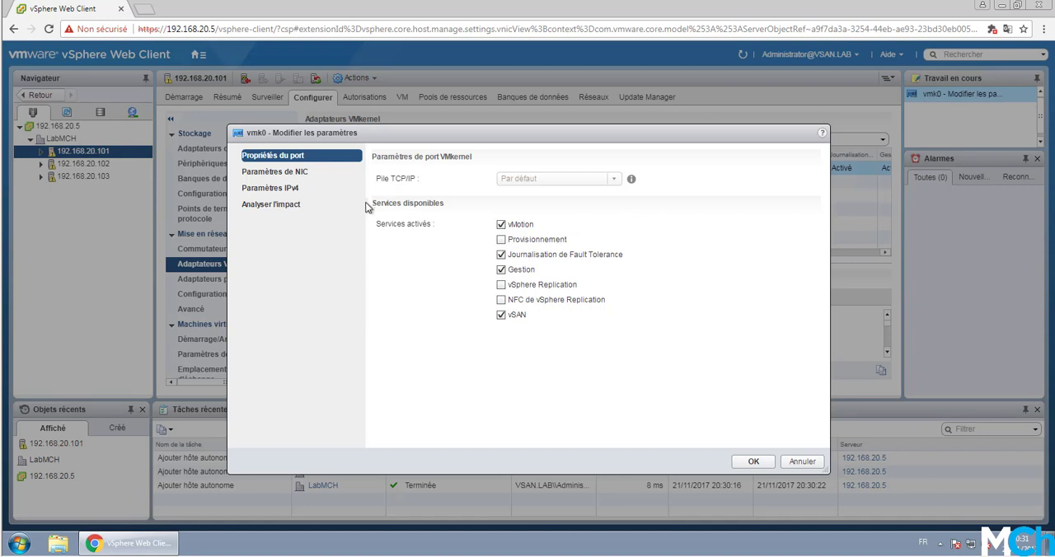
left_click(330, 173)
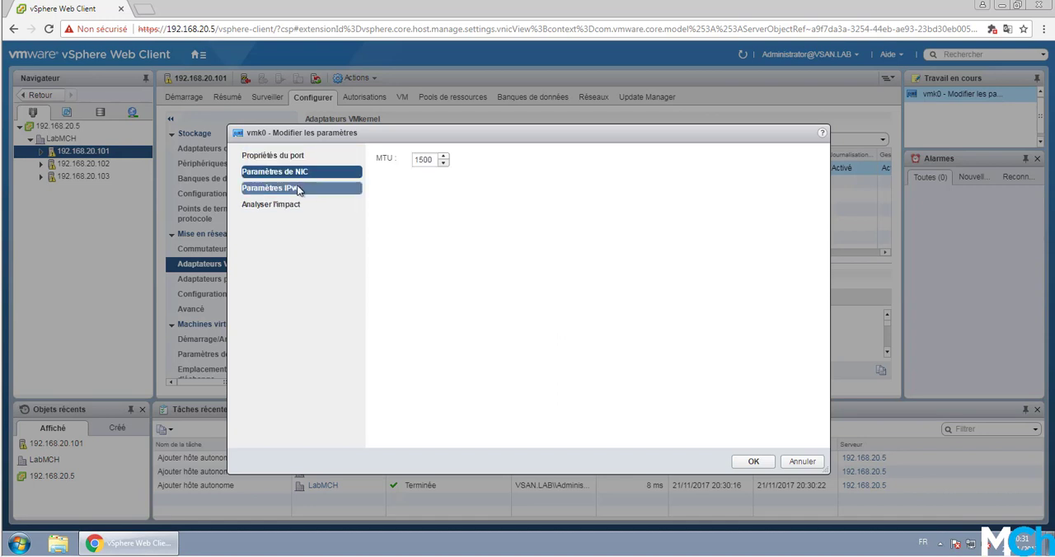
left_click(297, 189)
left_click(298, 205)
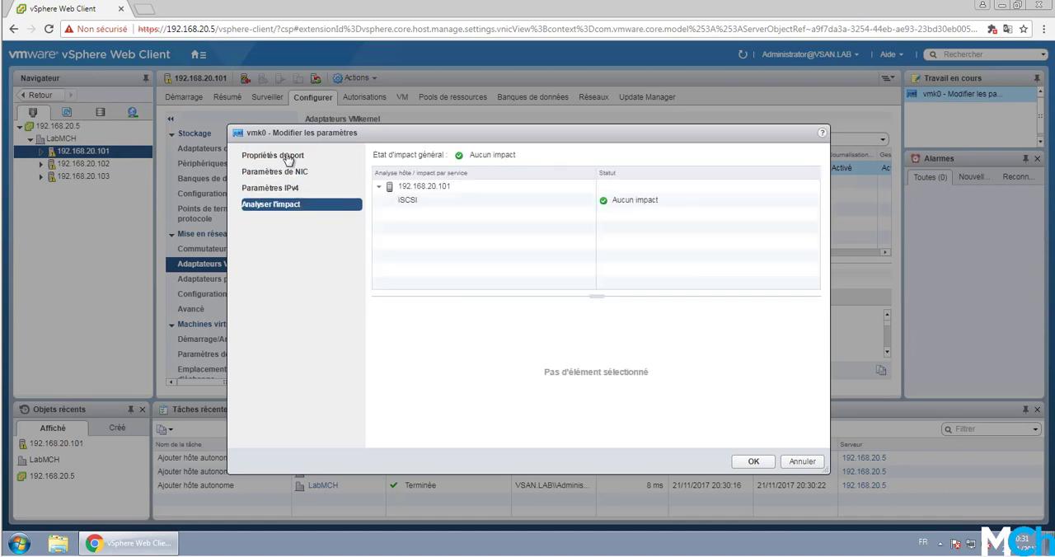
left_click(288, 157)
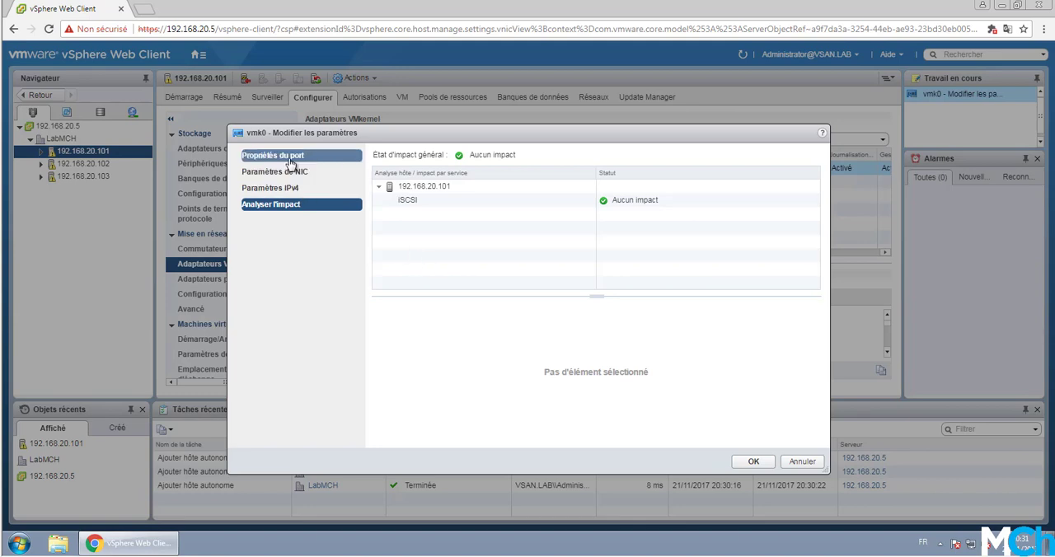
left_click(754, 462)
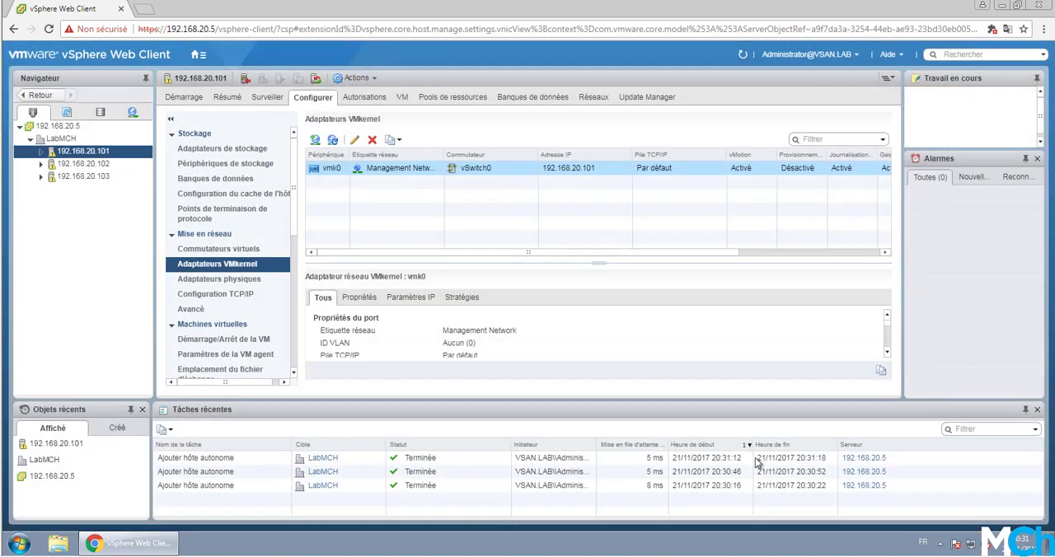
Step: Check which services are enabled on the vmk0 VMkernel adapter of host 192.168.20.102, leaving its settings unmodified
left_click(83, 163)
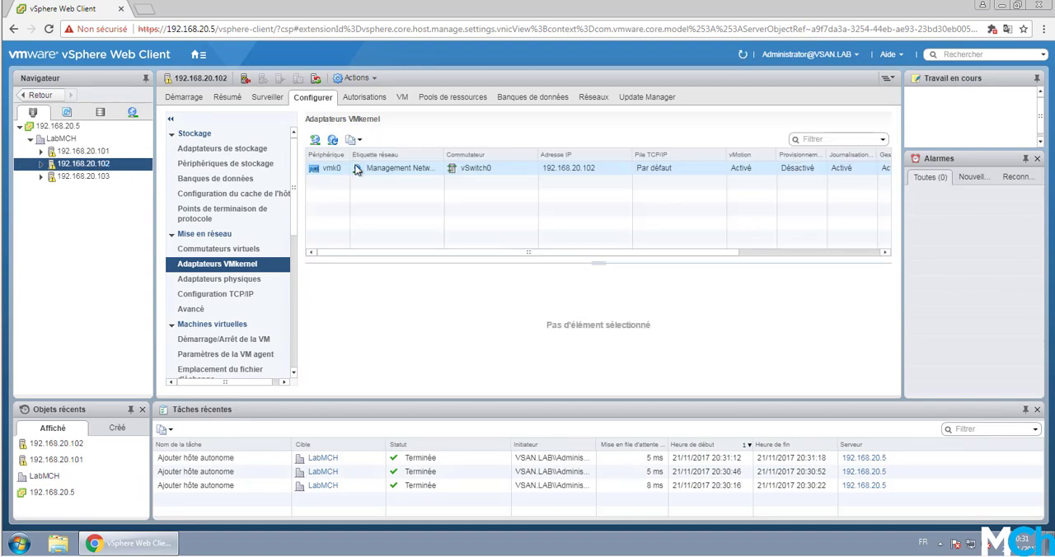
left_click(381, 170)
left_click(356, 141)
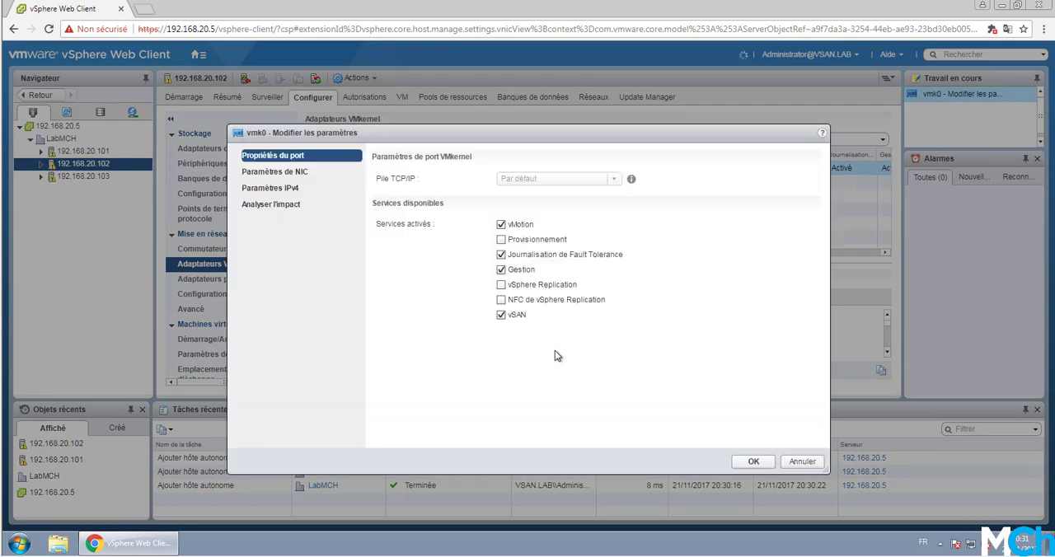
left_click(801, 462)
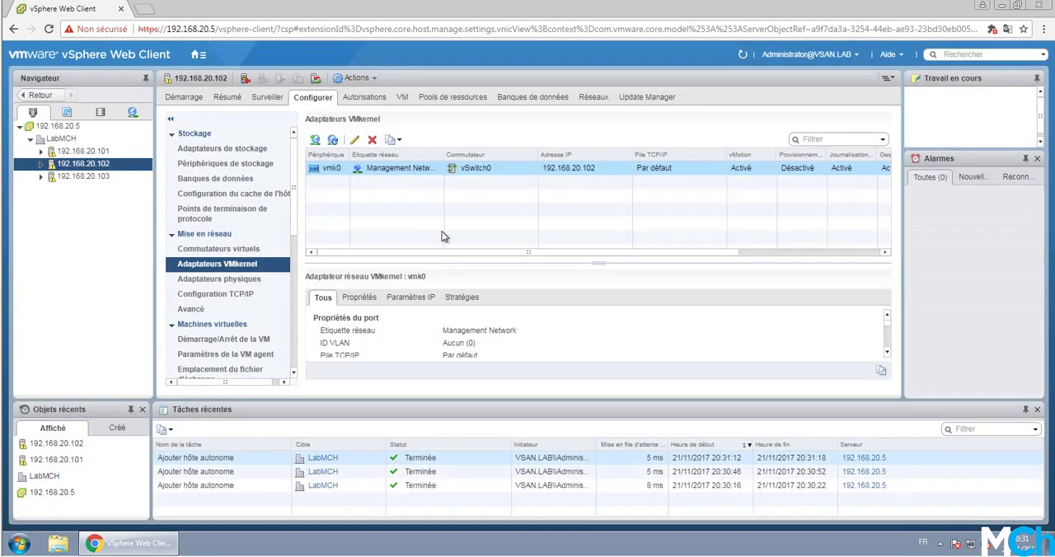
Step: Check which services are enabled on the vmk0 VMkernel adapter of host 192.168.20.103, leaving its settings unmodified
left_click(83, 176)
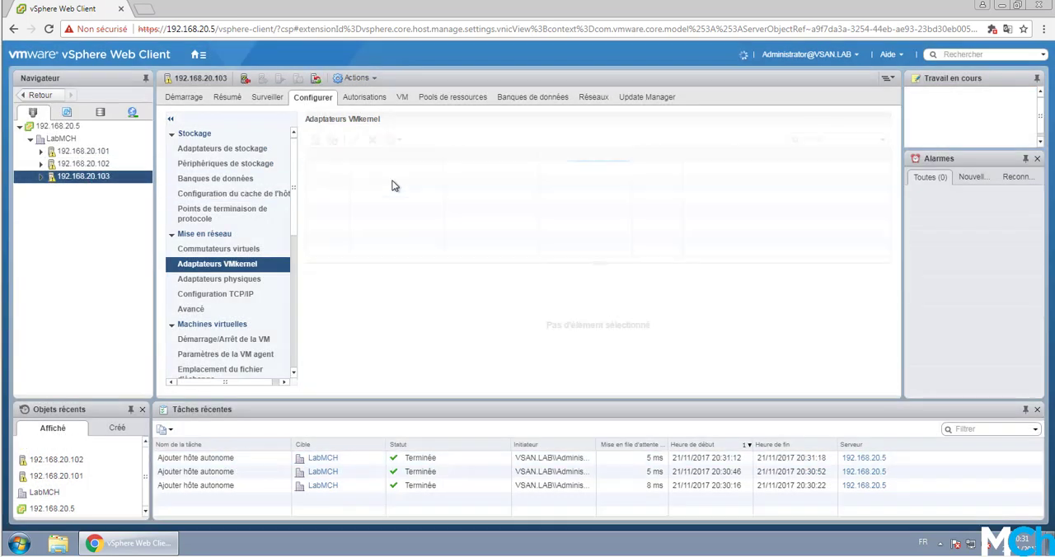
left_click(399, 169)
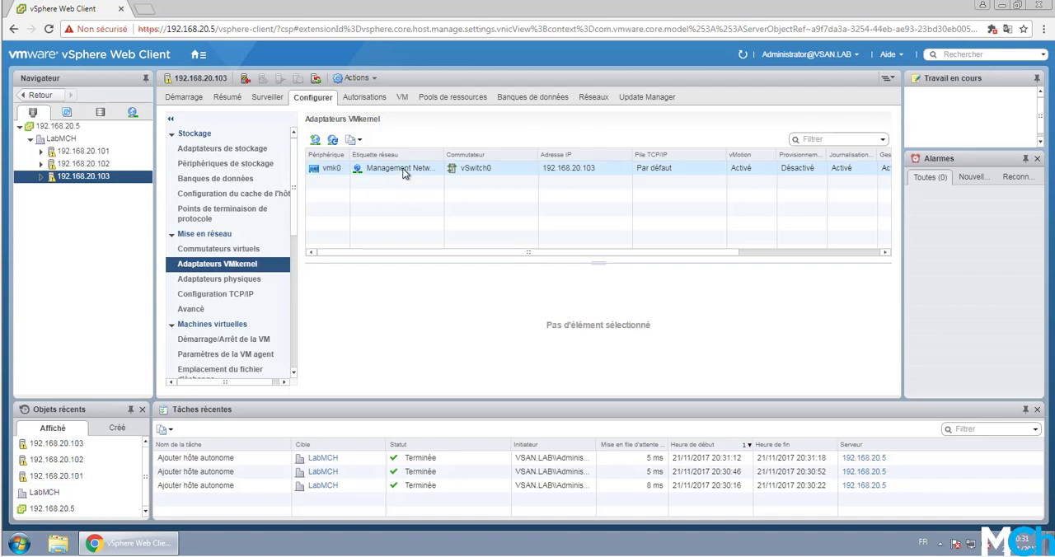
left_click(355, 141)
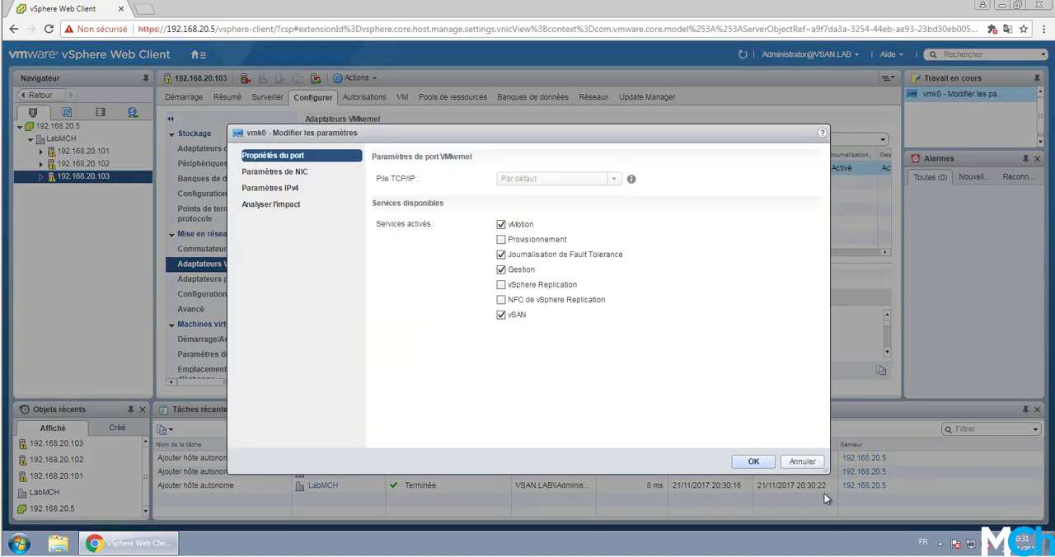
left_click(805, 461)
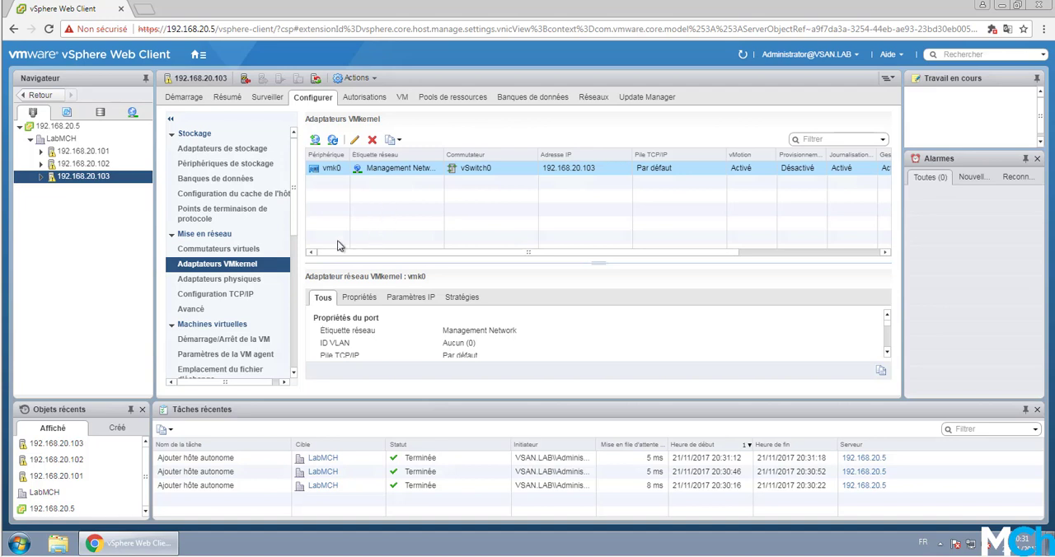
Step: Edit the virtual switch vSwitch0 on host 192.168.20.103 and set its promiscuous mode (Mode promiscuité) to Accepter
left_click(254, 250)
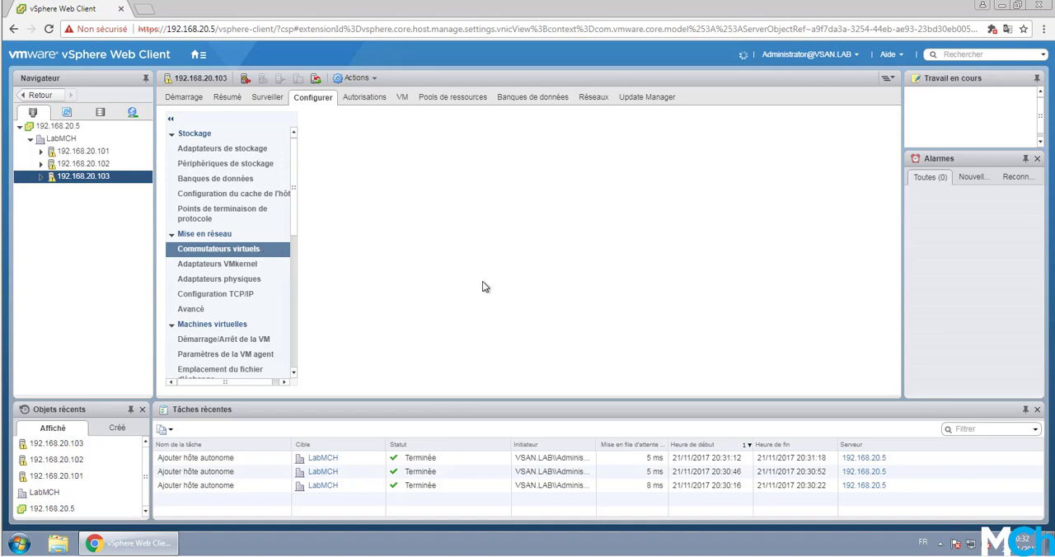
left_click(370, 169)
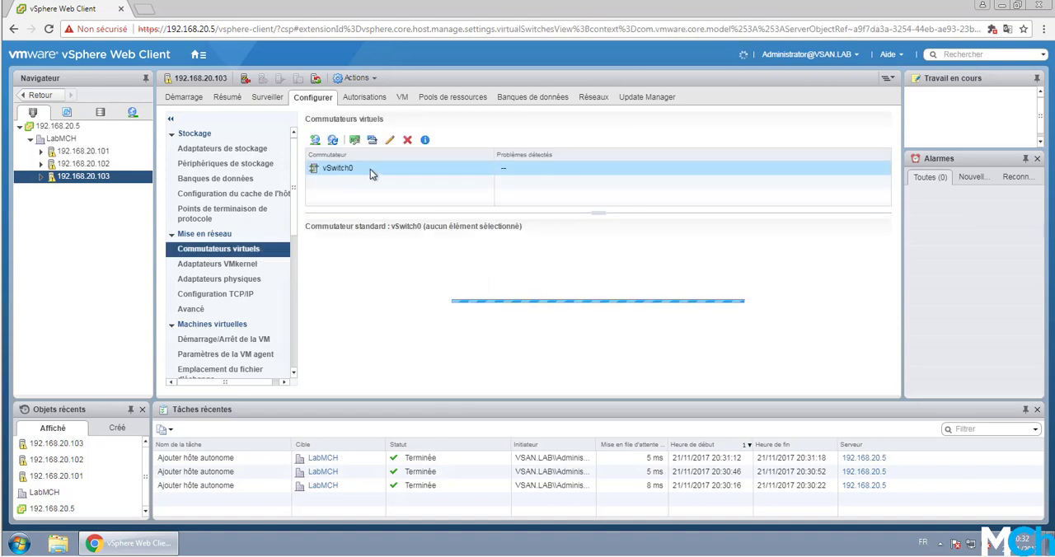
left_click(391, 141)
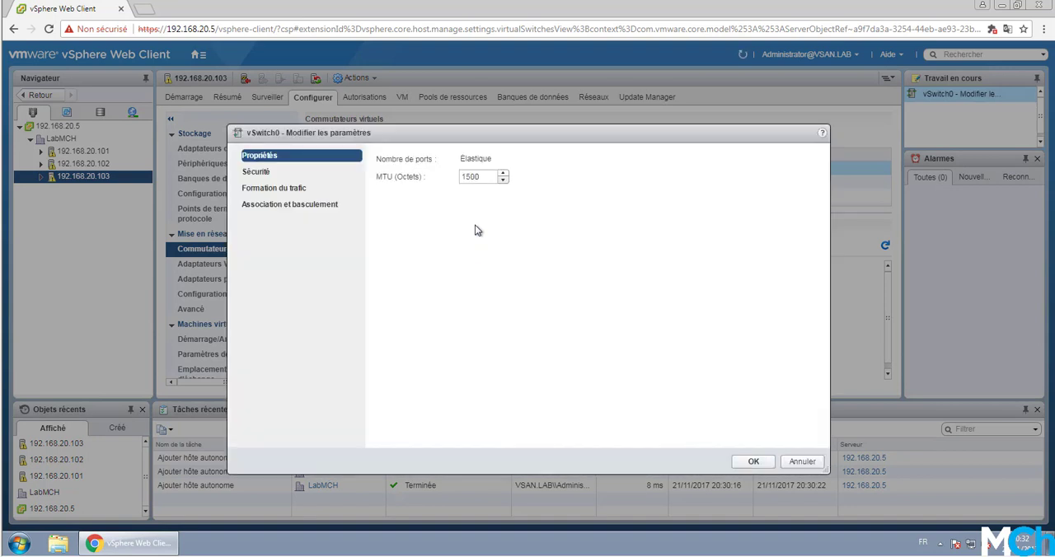
left_click(276, 190)
left_click(283, 209)
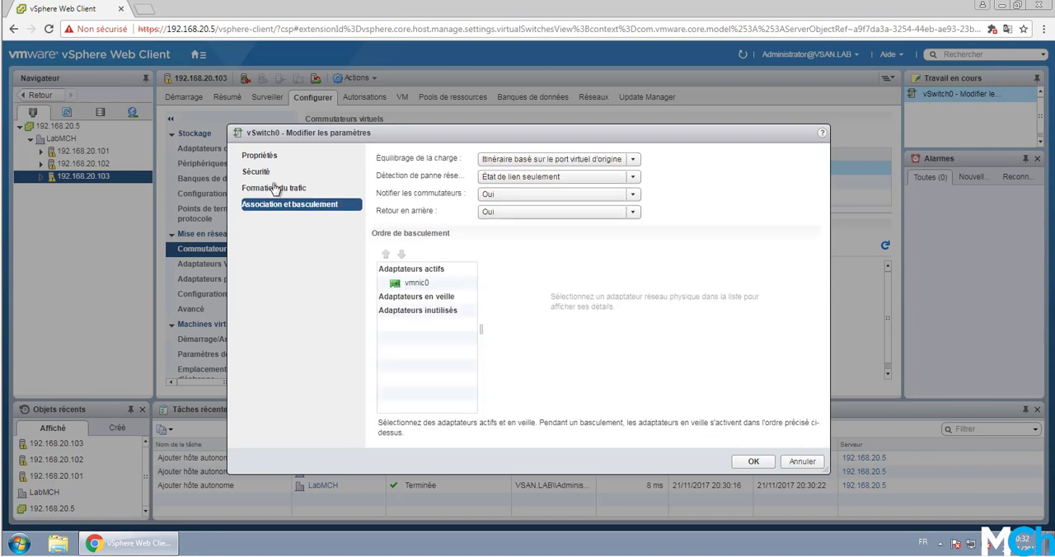
left_click(269, 173)
left_click(527, 162)
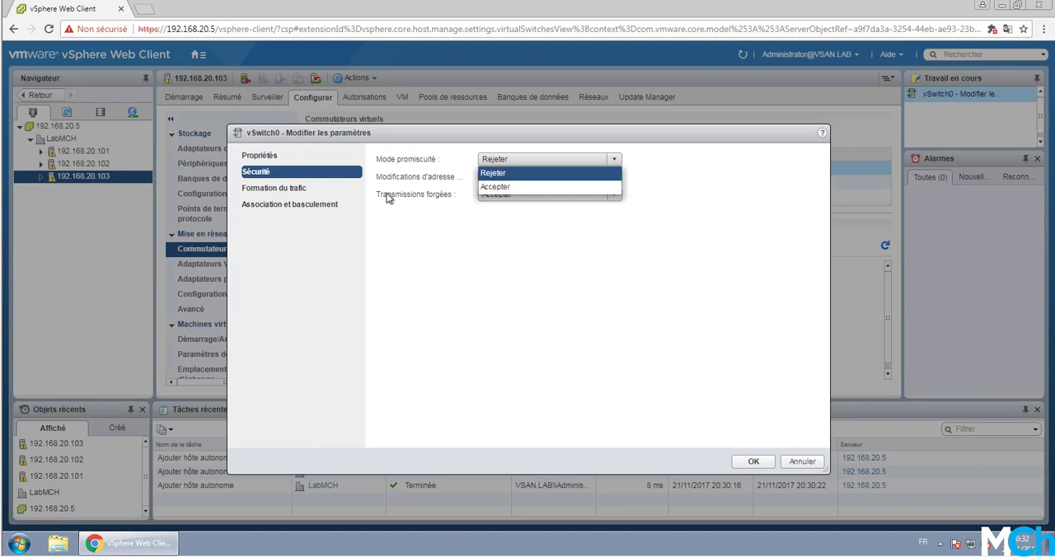
left_click(524, 189)
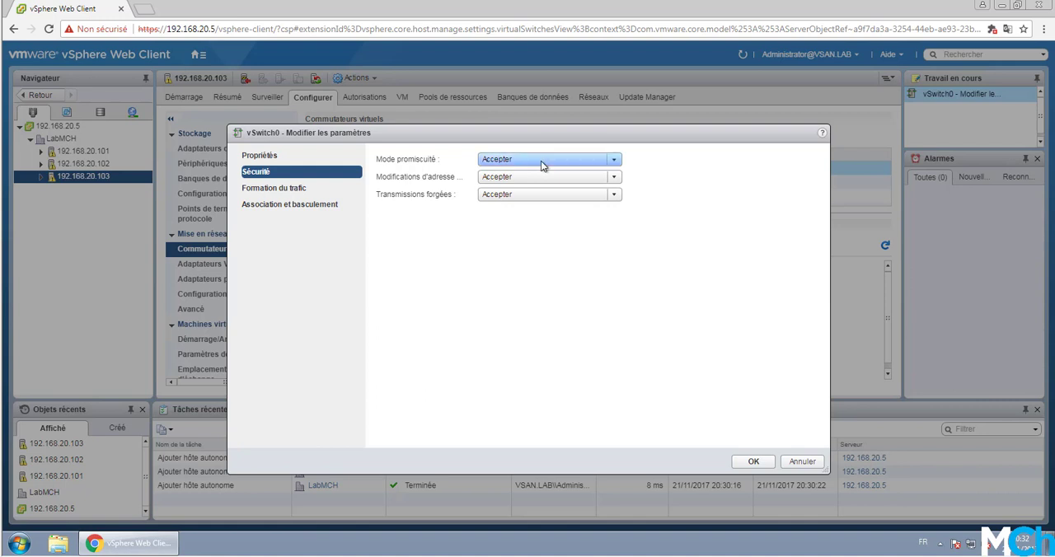
Step: Set the MTU of vSwitch0 on host 192.168.20.103 to 9000 bytes and apply the switch settings
left_click(312, 159)
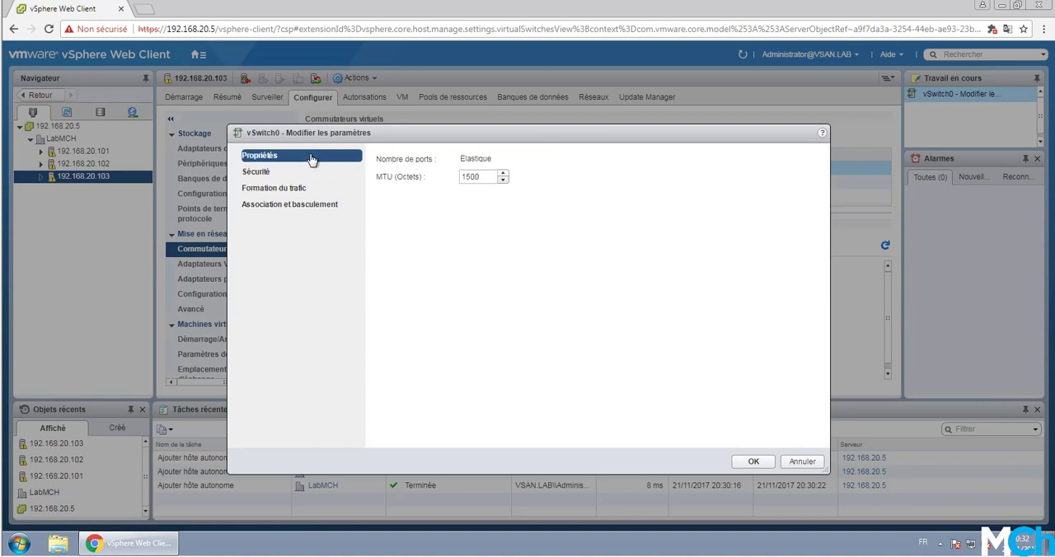
left_click_drag(497, 178, 445, 172)
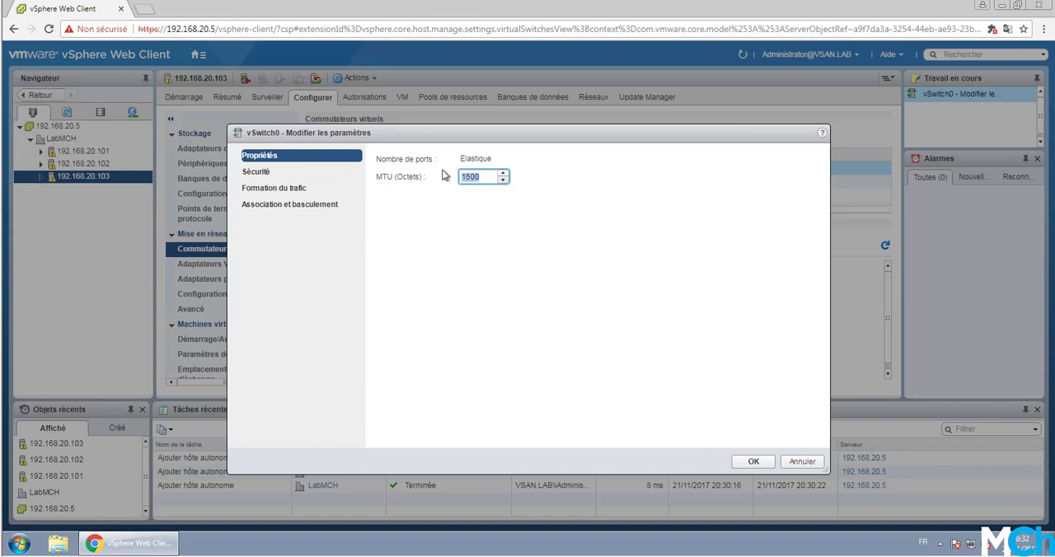
type("90")
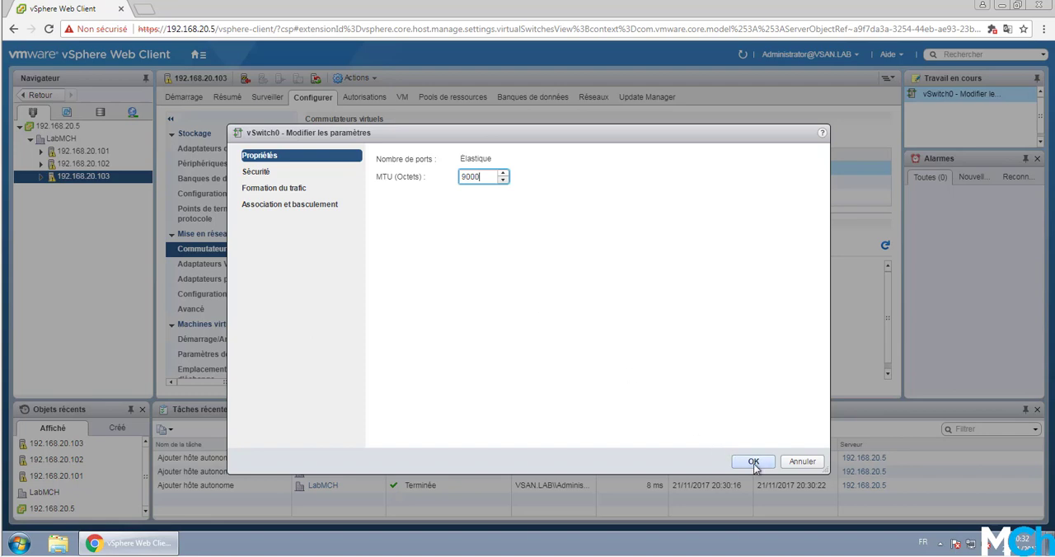
left_click(753, 462)
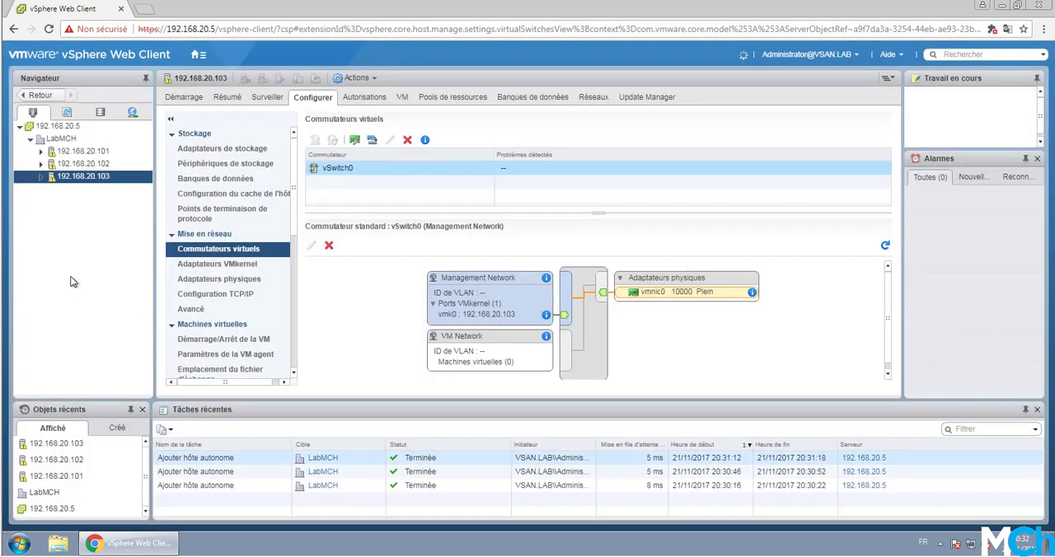
Step: Set vSwitch0 on host 192.168.20.101 to an MTU of 9000 and promiscuous mode Accepter, and apply the settings
left_click(393, 169)
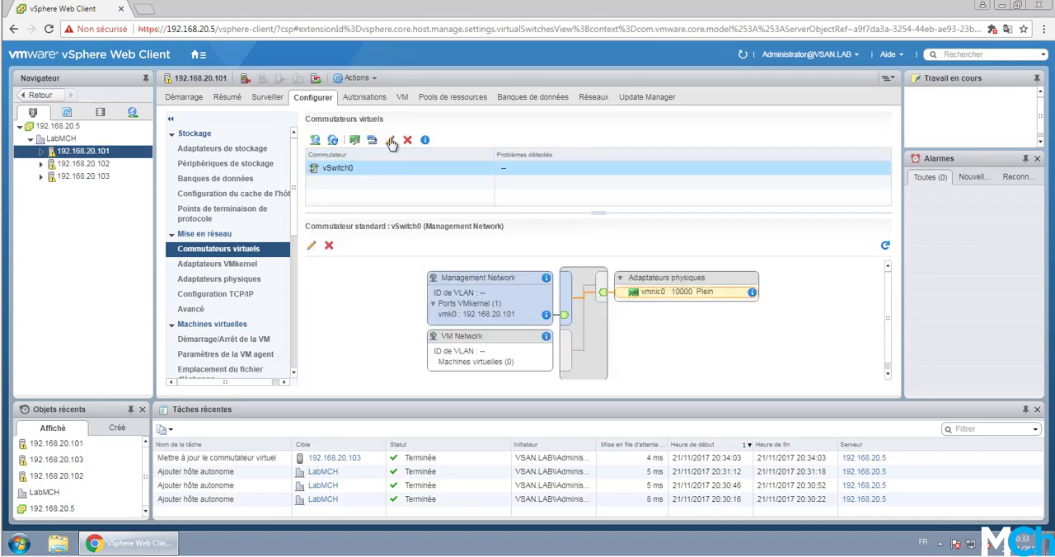
left_click(391, 140)
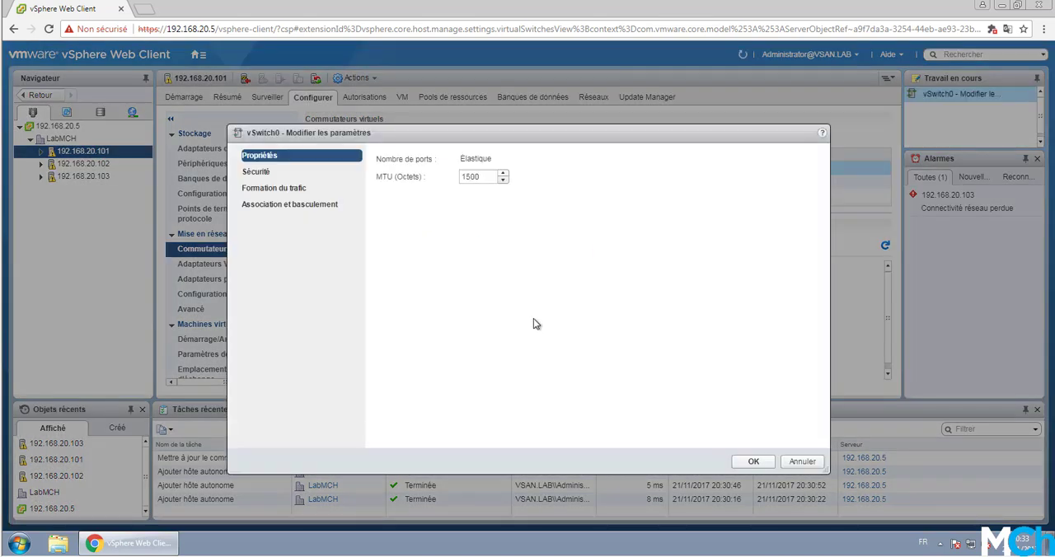
left_click_drag(489, 176, 435, 178)
type("90")
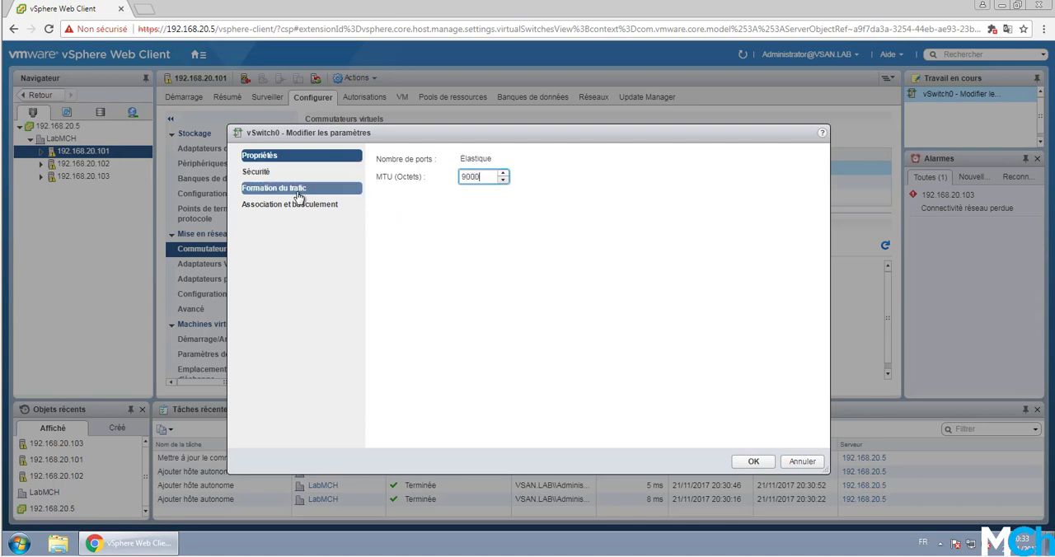
left_click(256, 172)
left_click(504, 159)
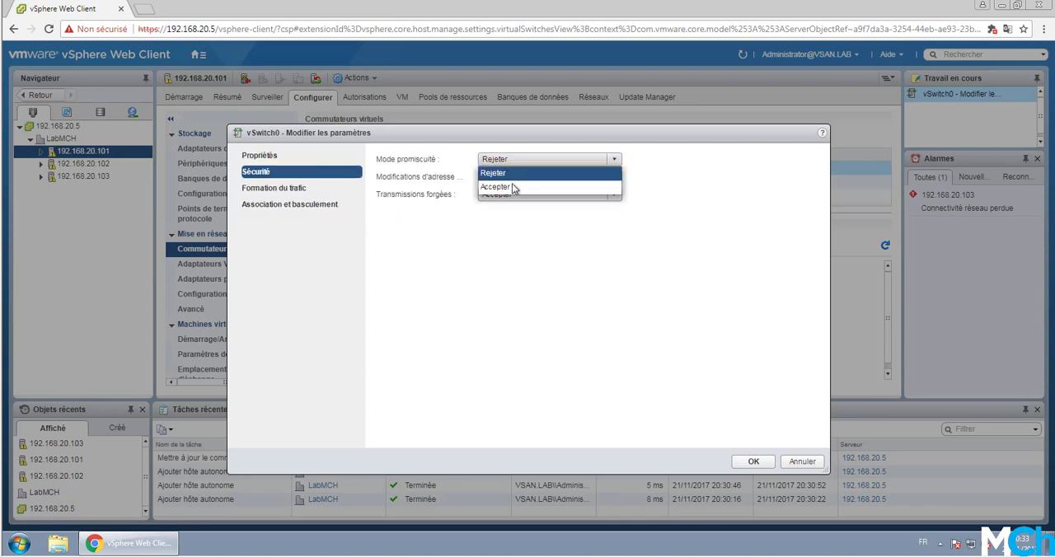
left_click(507, 183)
left_click(754, 462)
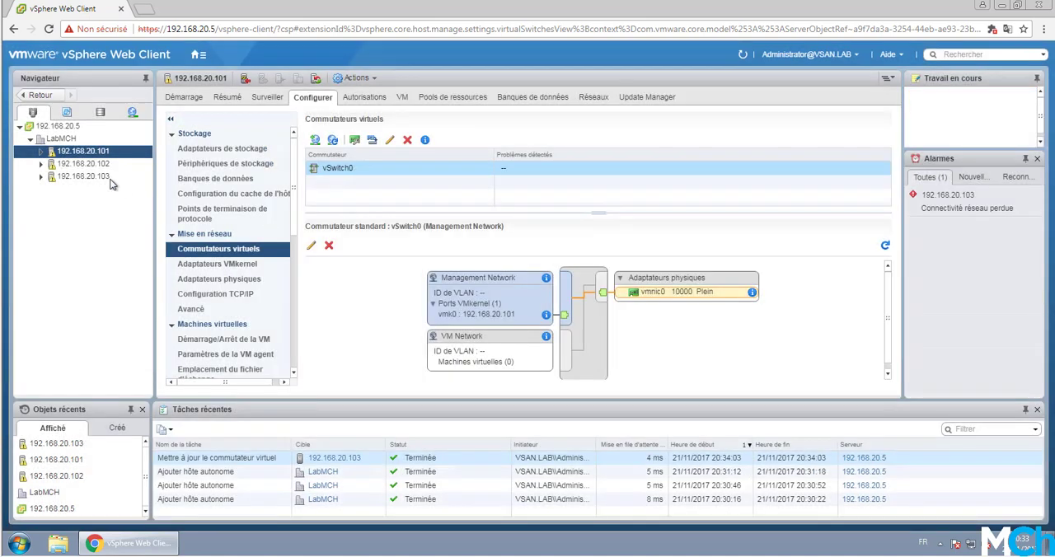
Step: Set vSwitch0 on host 192.168.20.102 to an MTU of 9000 and promiscuous mode Accepter, and apply the settings
left_click(108, 165)
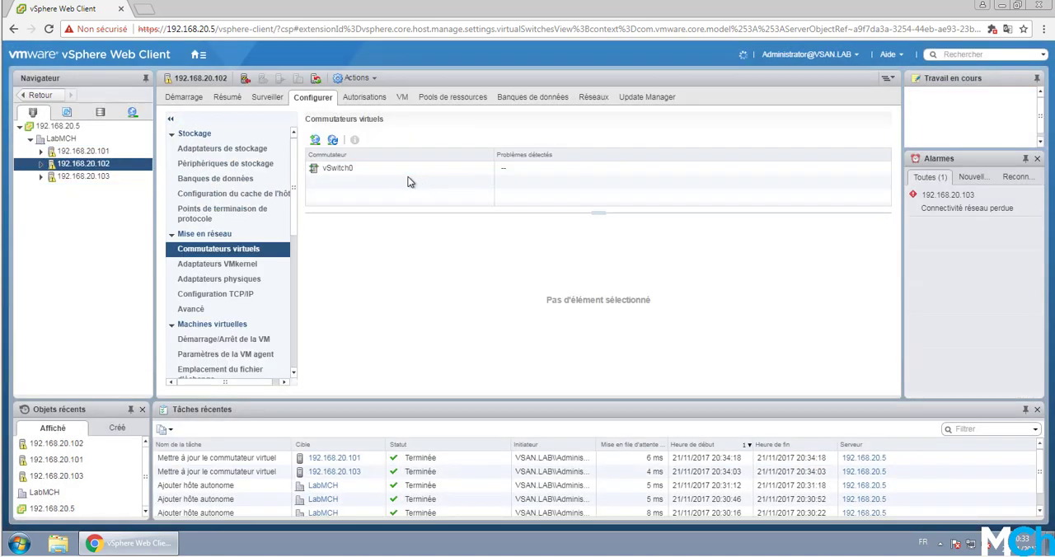
left_click(389, 141)
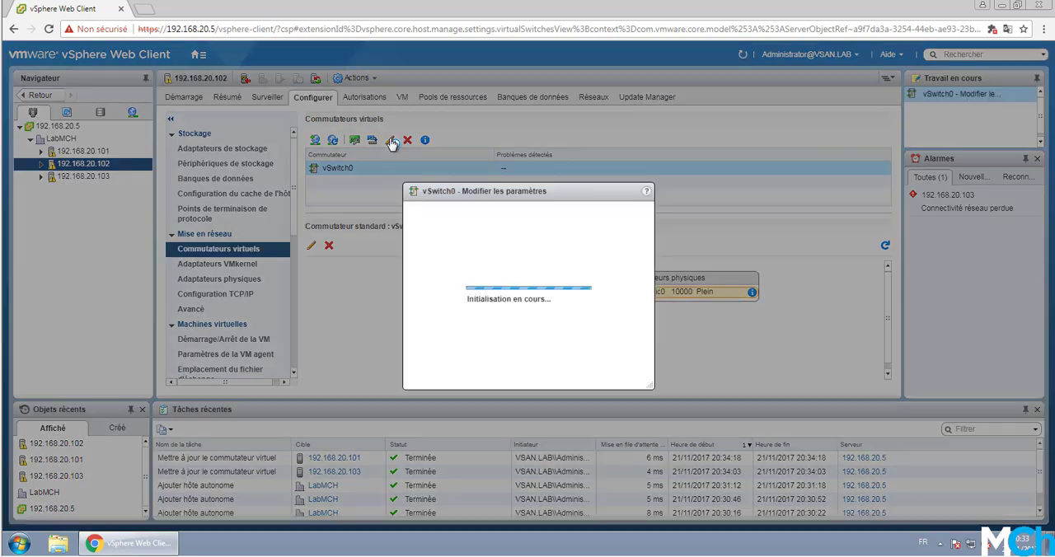
left_click_drag(487, 176, 435, 175)
type("9000")
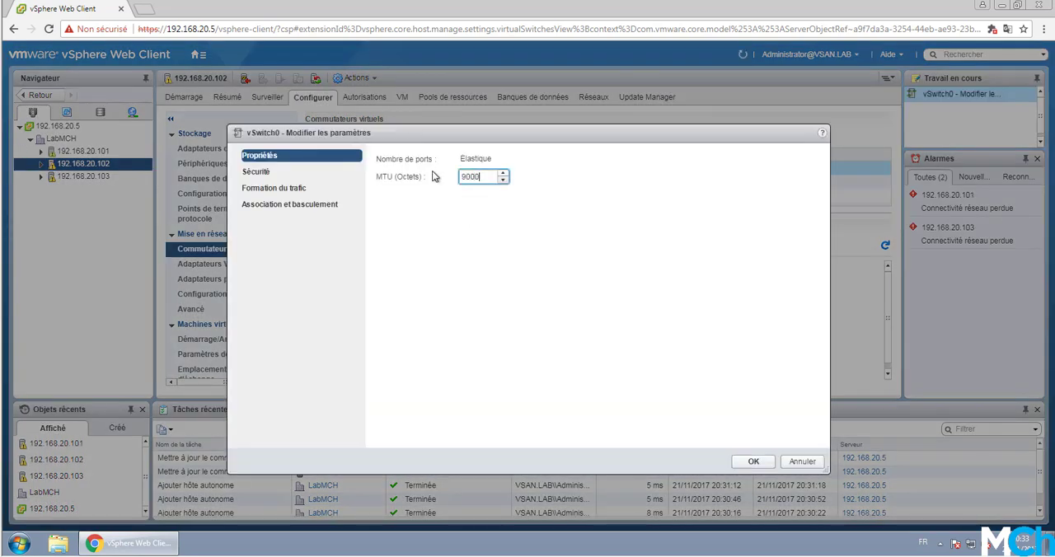
left_click(290, 171)
left_click(513, 161)
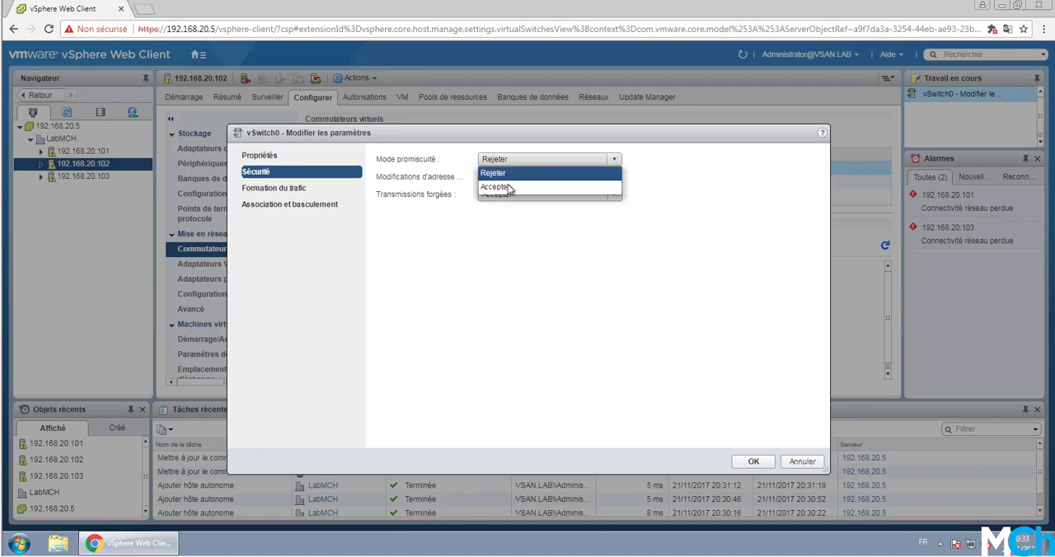
left_click(510, 188)
left_click(763, 466)
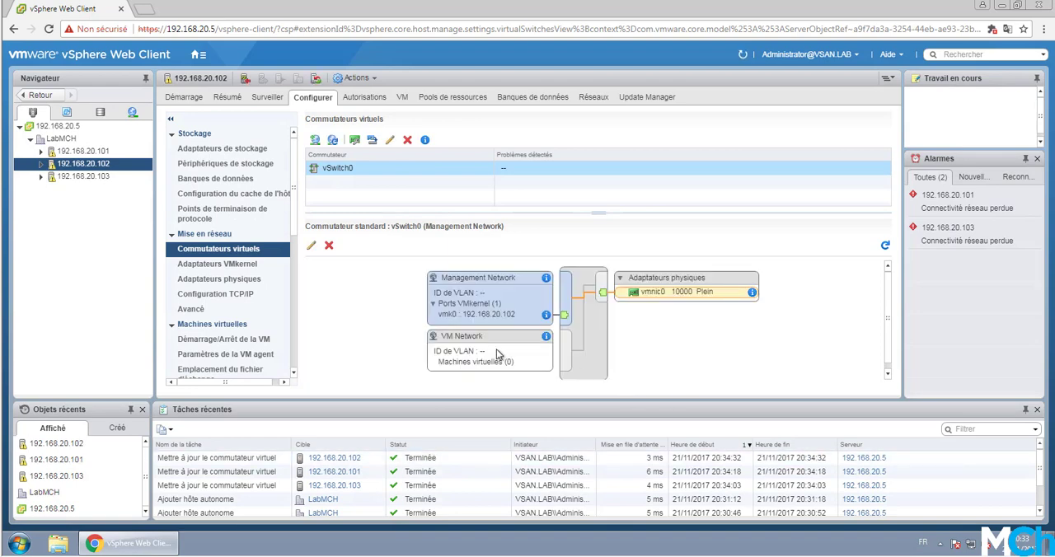
Step: Create a new cluster named ClusterLAB in the LabMCH datacenter, leaving DRS, vSphere HA, EVC and vSAN off
left_click(64, 140)
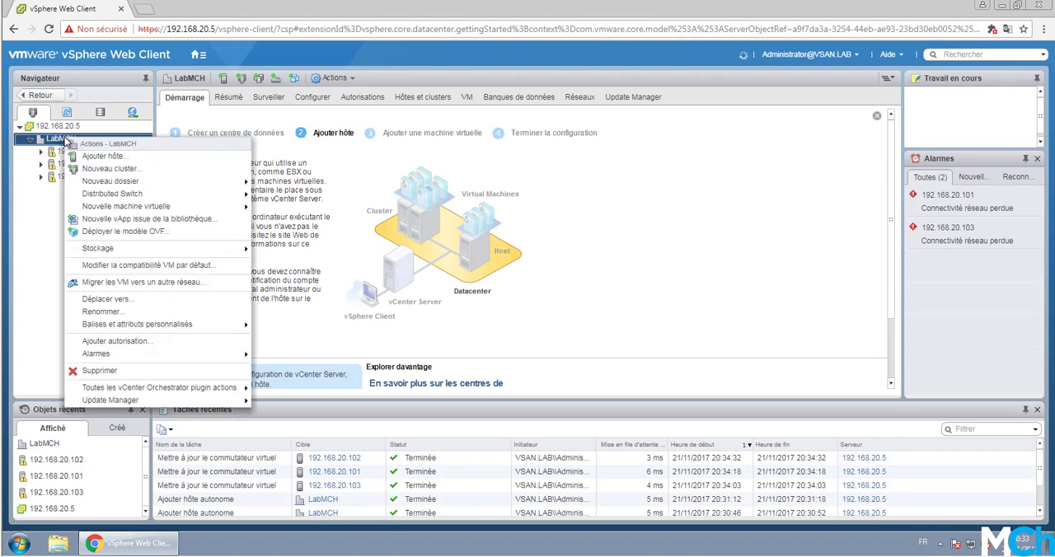
right_click(64, 140)
left_click(115, 169)
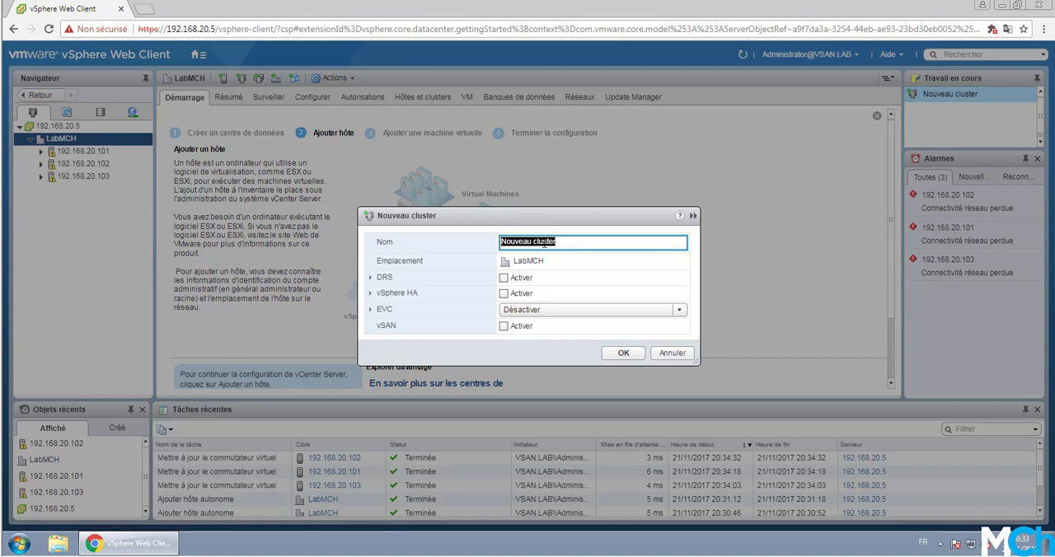
type("ClusterLAB")
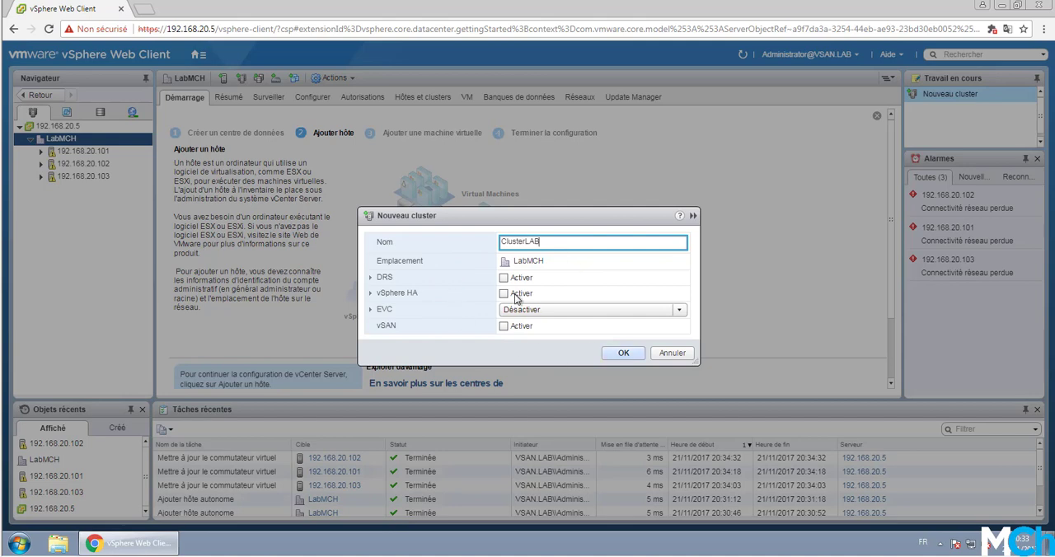
left_click(623, 352)
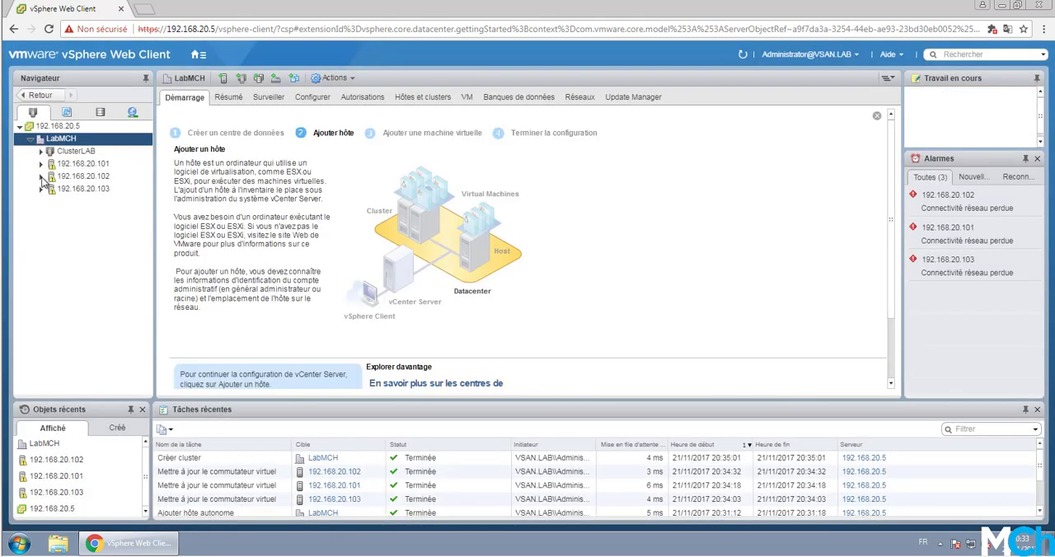
Step: Transfer the hosts 192.168.20.101, 192.168.20.102 and 192.168.20.103 into ClusterLAB
left_click(74, 151)
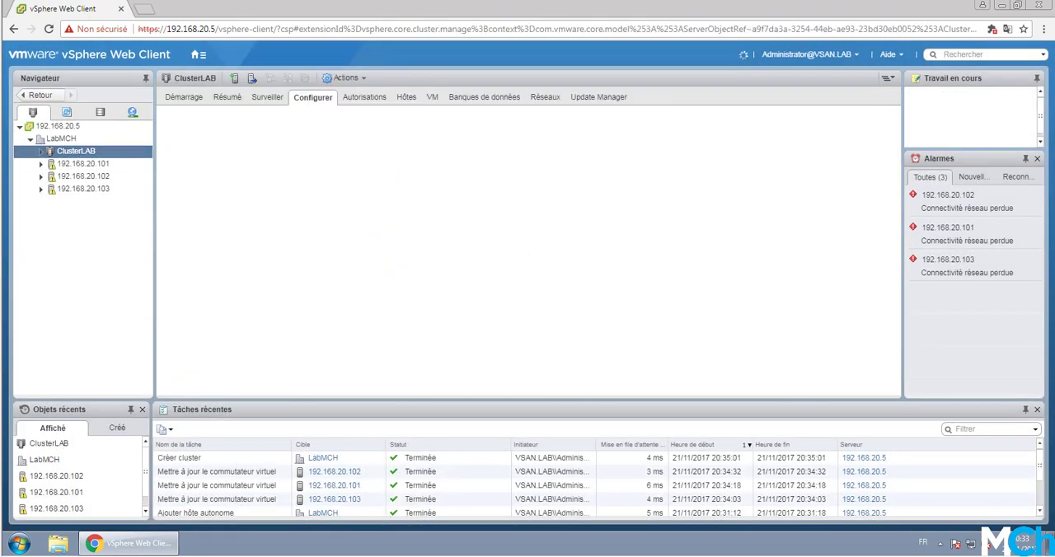
right_click(86, 155)
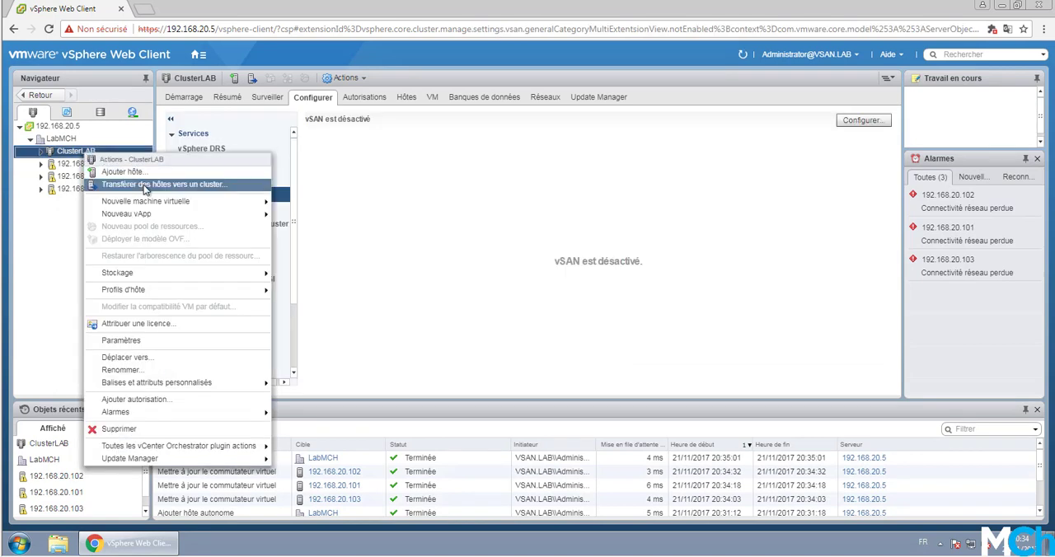
left_click(239, 184)
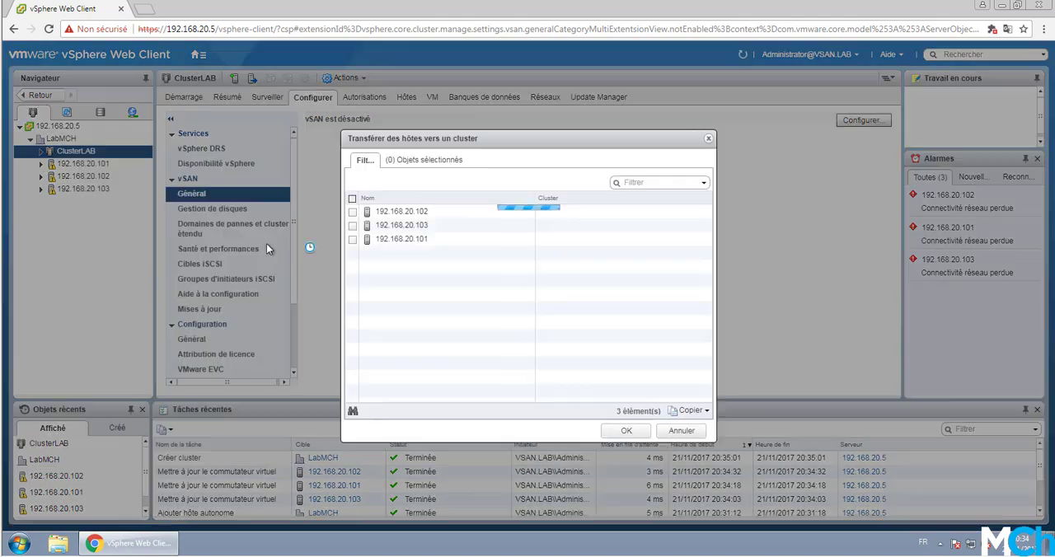
left_click(352, 199)
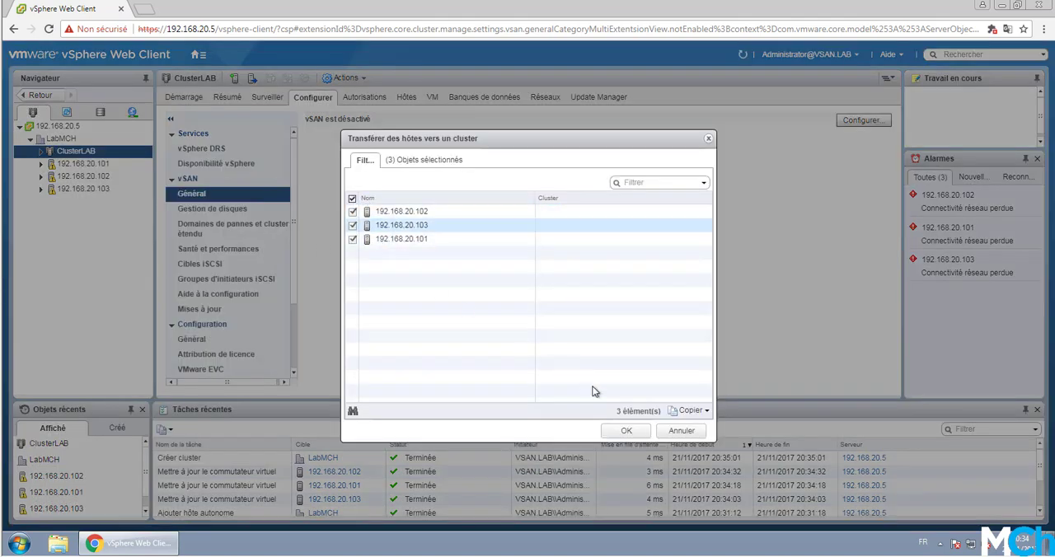
left_click(628, 431)
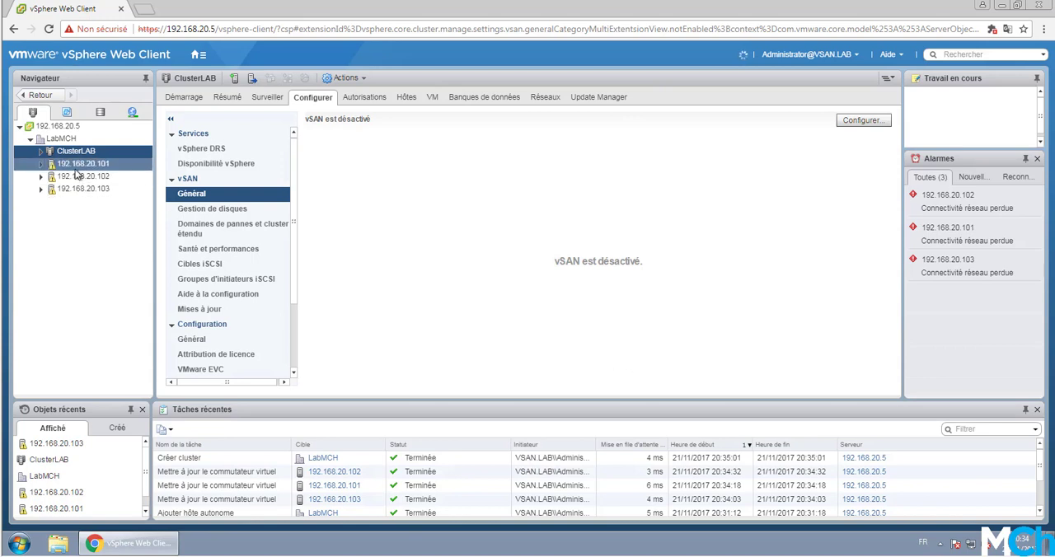
Step: View ClusterLAB's getting-started page, expand the cluster to check its hosts, and dismiss the error notification
left_click(30, 123)
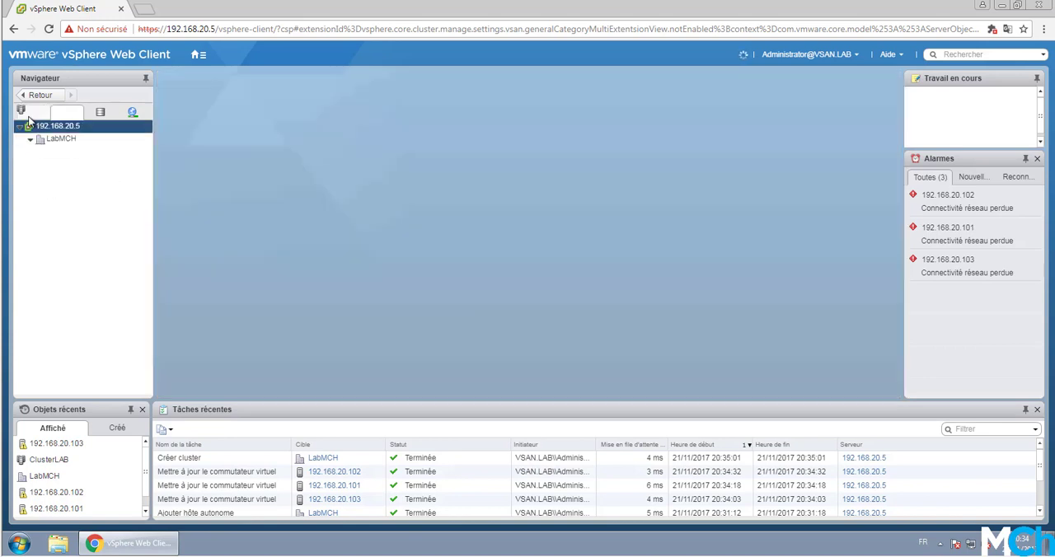
left_click(74, 151)
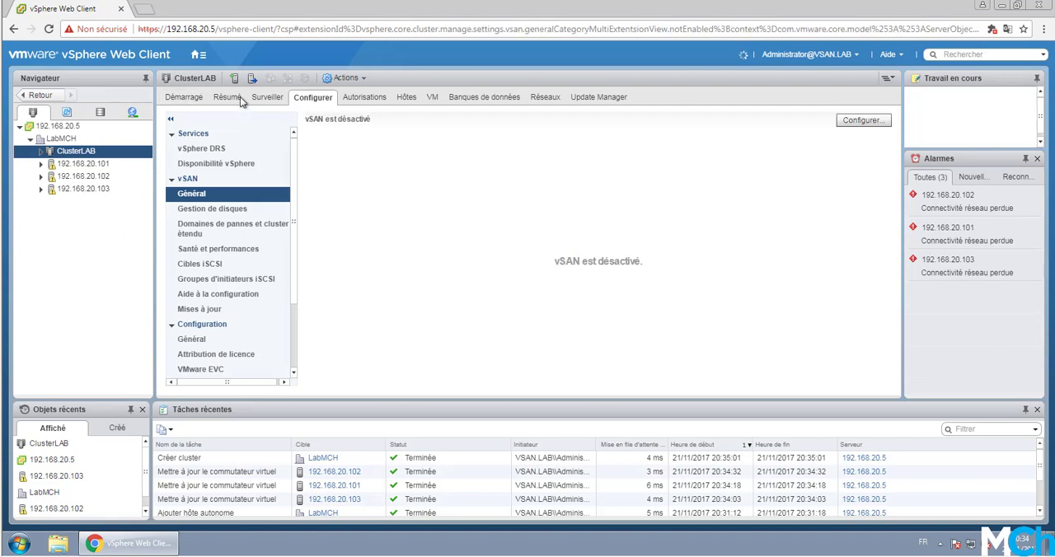
left_click(186, 97)
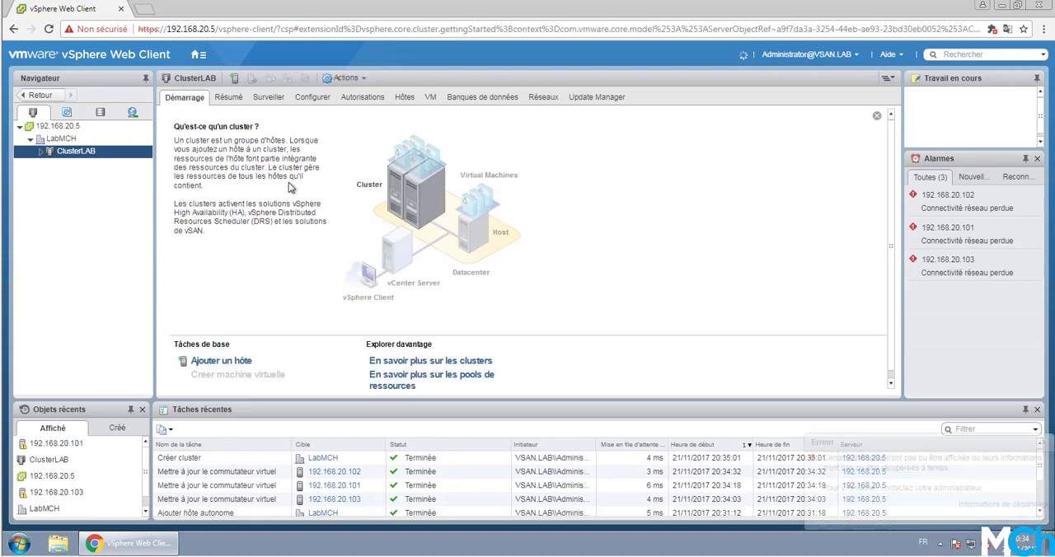
left_click(41, 153)
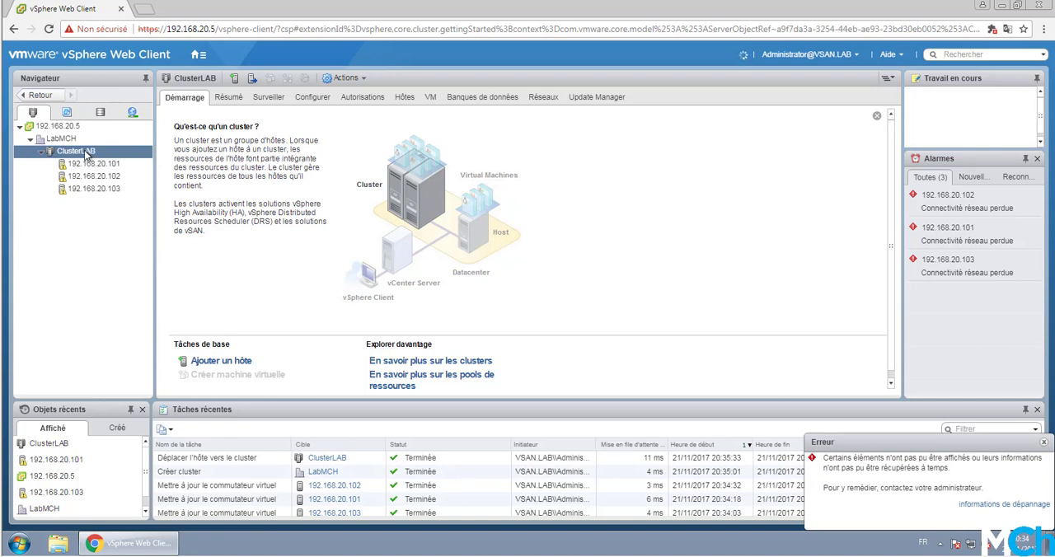
left_click(1045, 446)
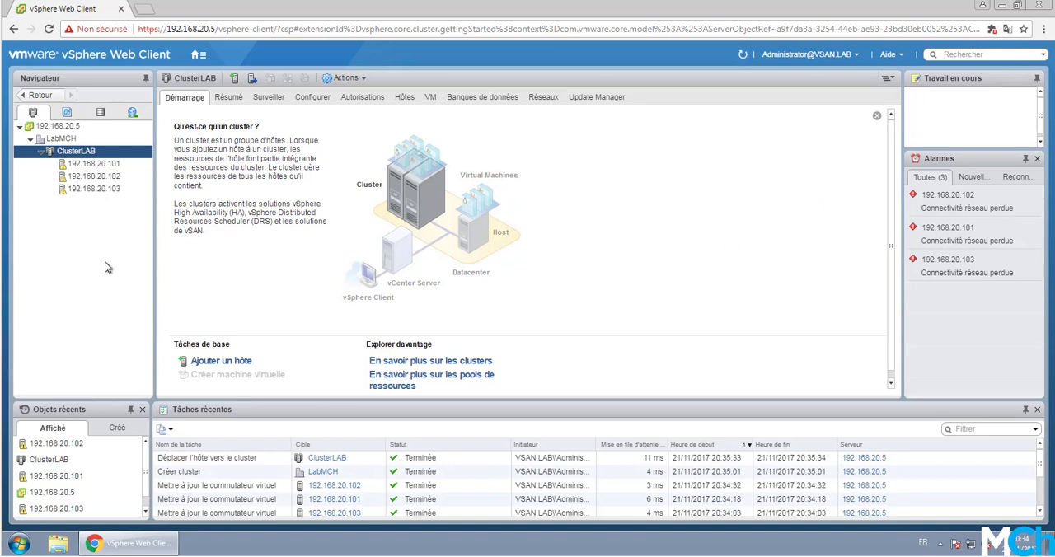
Step: Look through the virtual switches of hosts 192.168.20.101, 192.168.20.102 and 192.168.20.103 in ClusterLAB, returning to 192.168.20.101
left_click(97, 164)
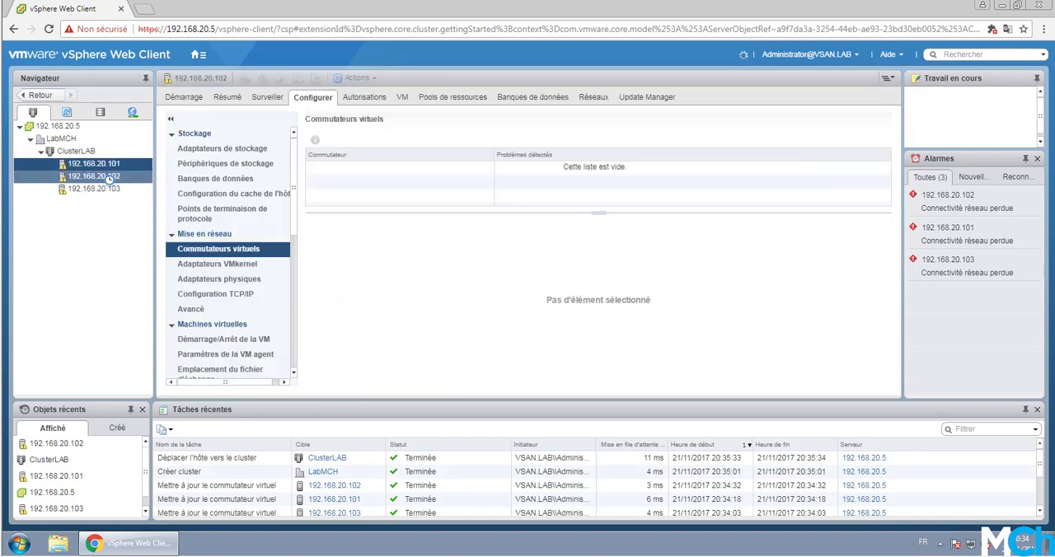
left_click(109, 177)
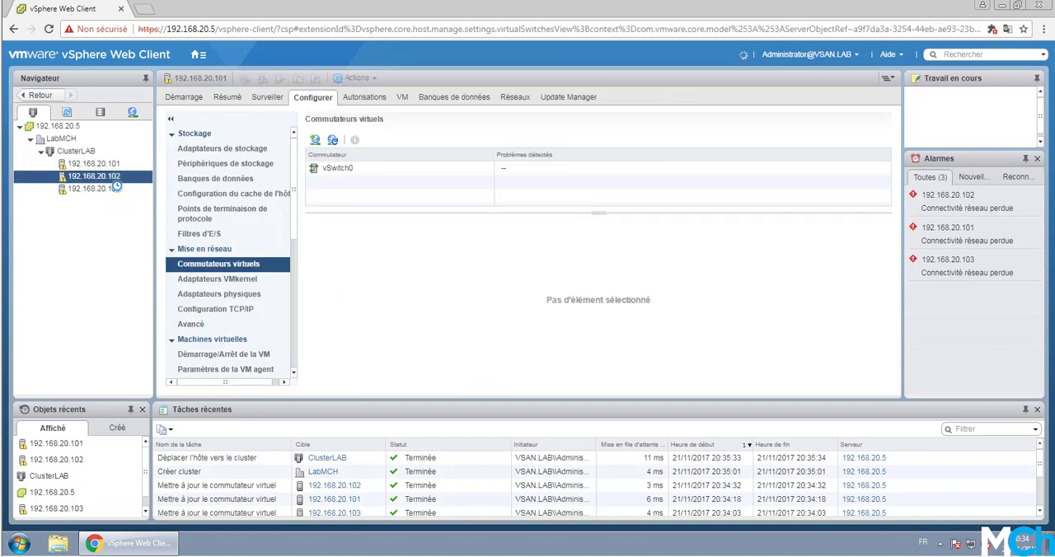
left_click(115, 191)
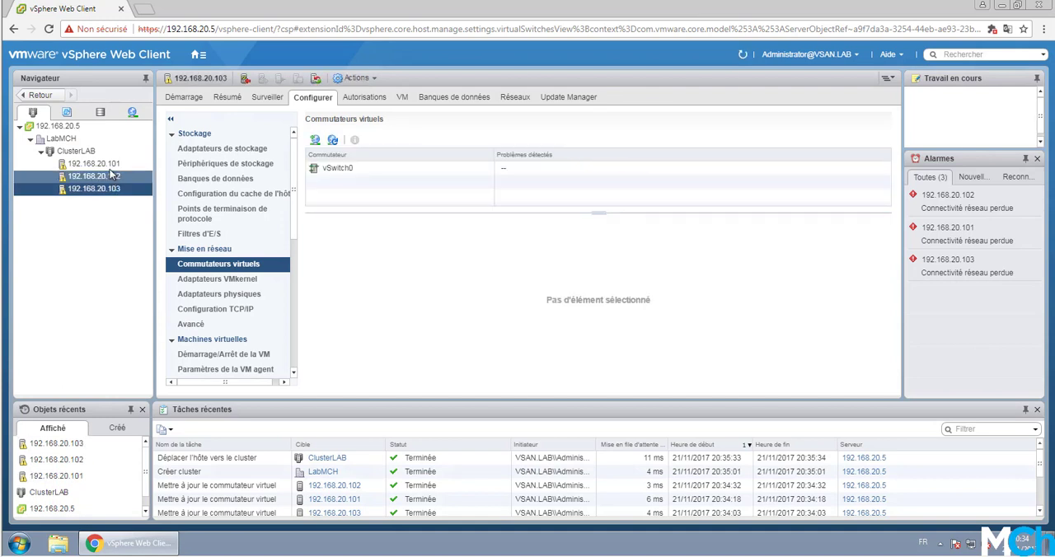
left_click(111, 168)
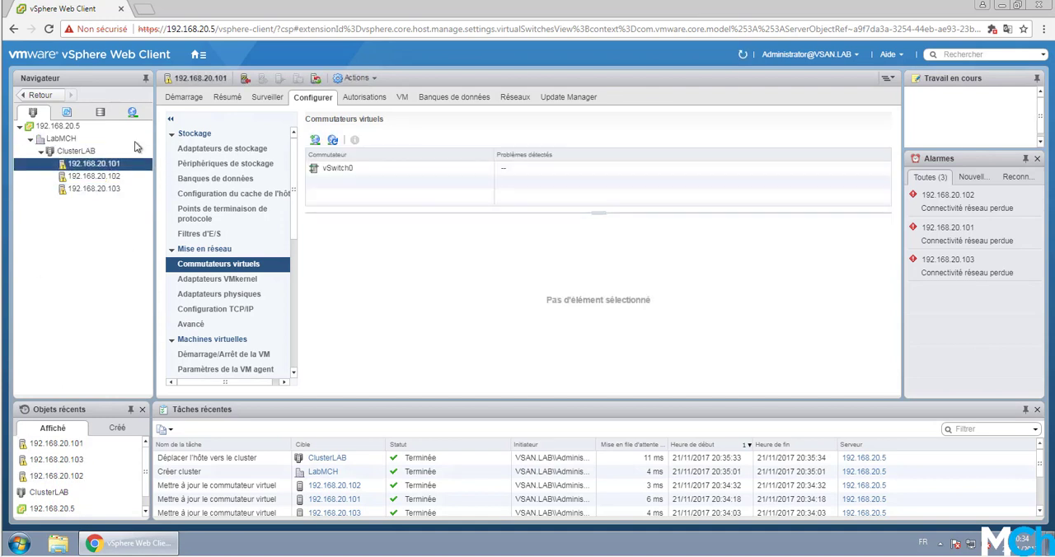